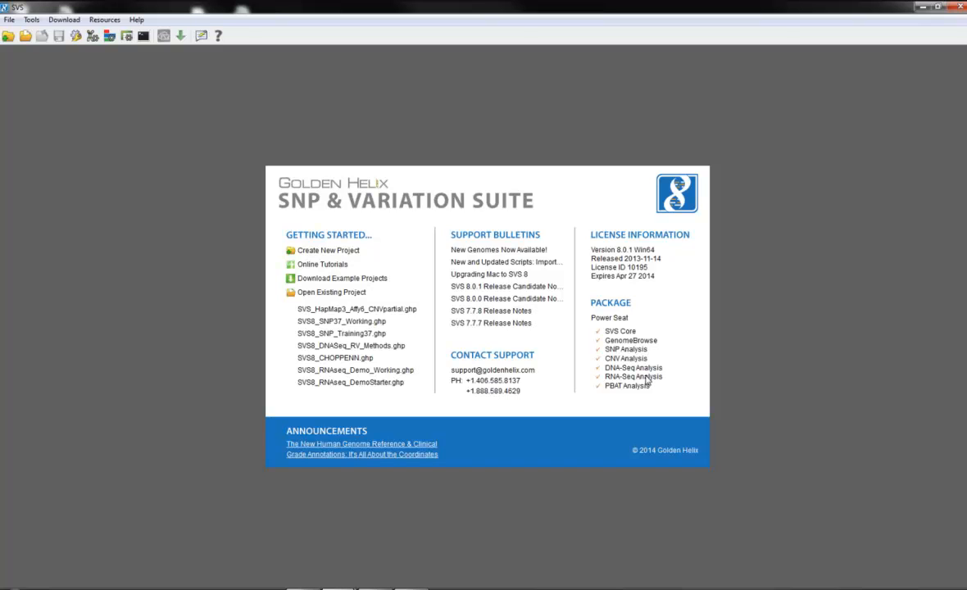
Open the SVS8_RNAseq_DemoStarter project and show its Breast Cancer Subtypes + Gene Counts - Sheet 1 spreadsheet in a maximized window.
left_click(339, 370)
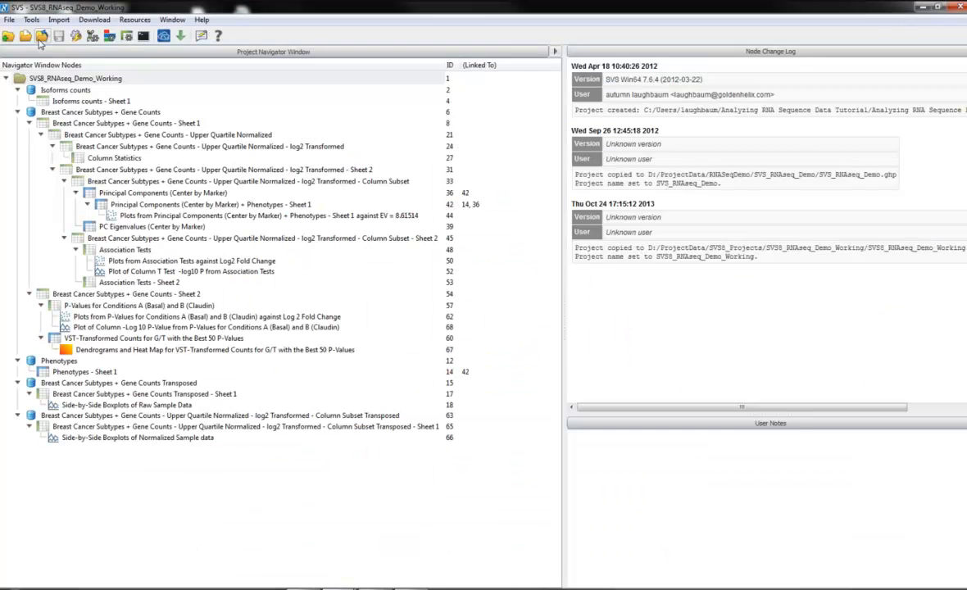
left_click(41, 37)
left_click(319, 379)
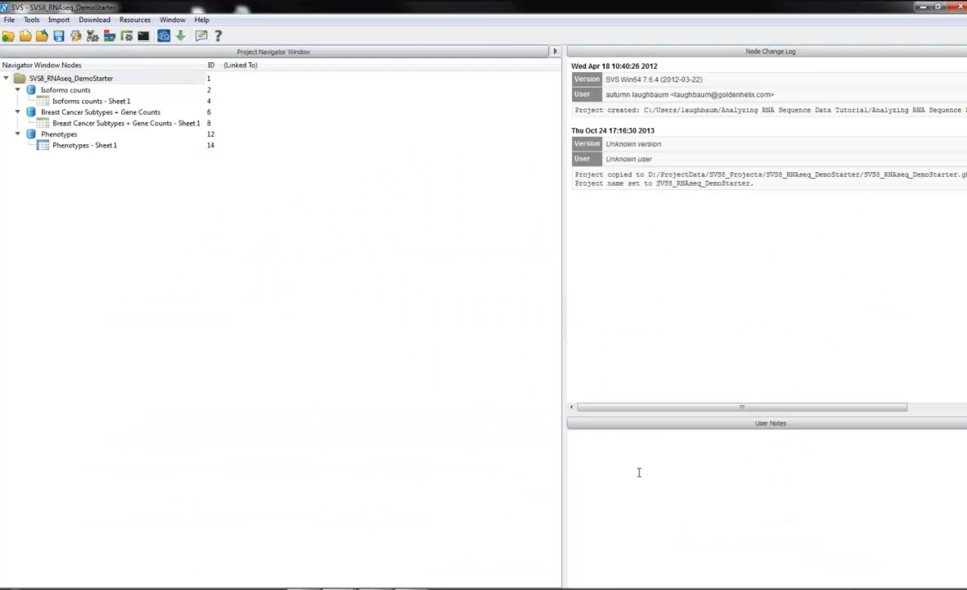
double_click(63, 123)
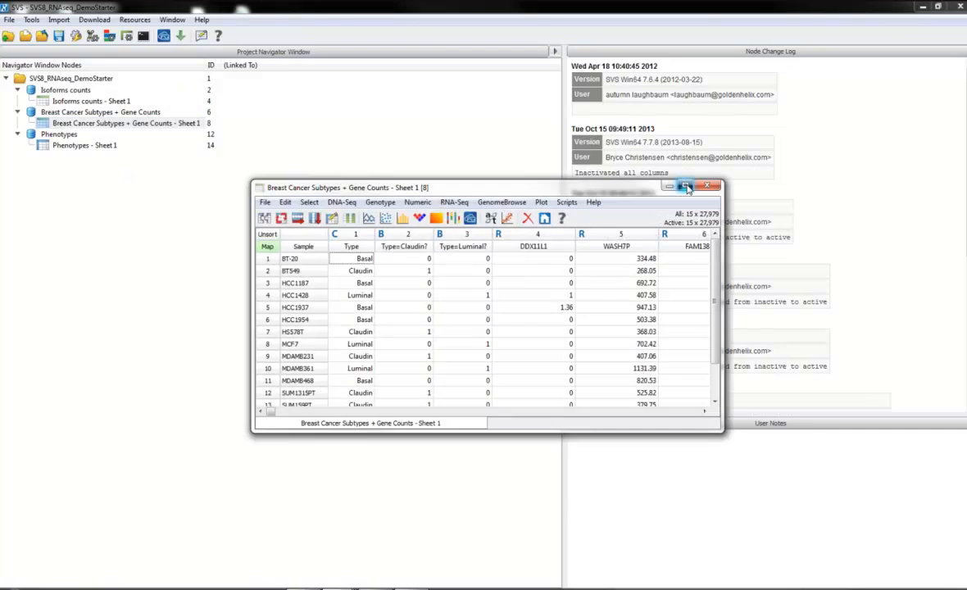
left_click(685, 187)
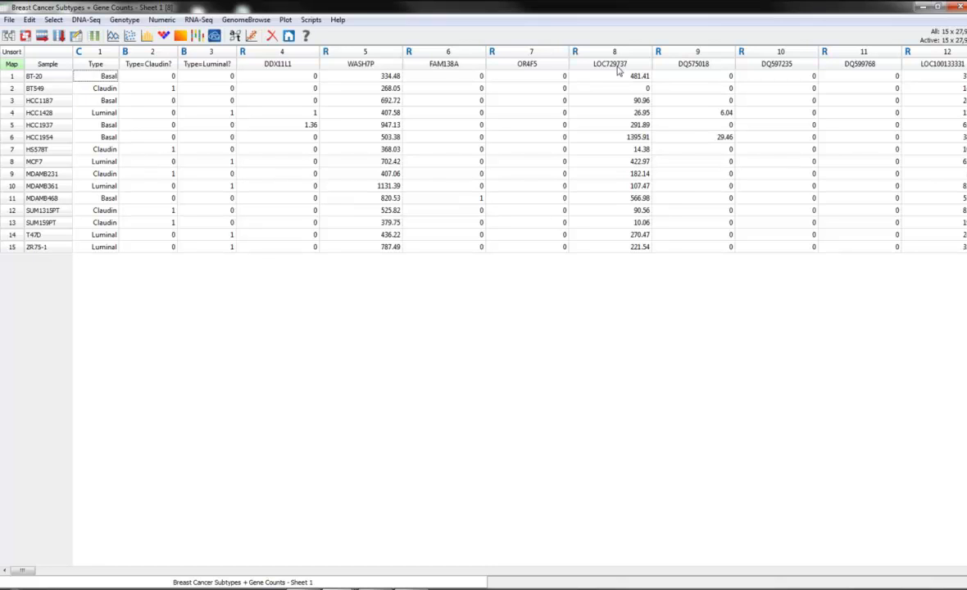
Examine the gene count columns across the spreadsheet and return to the first columns.
left_click(945, 572)
left_click(944, 572)
left_click(944, 571)
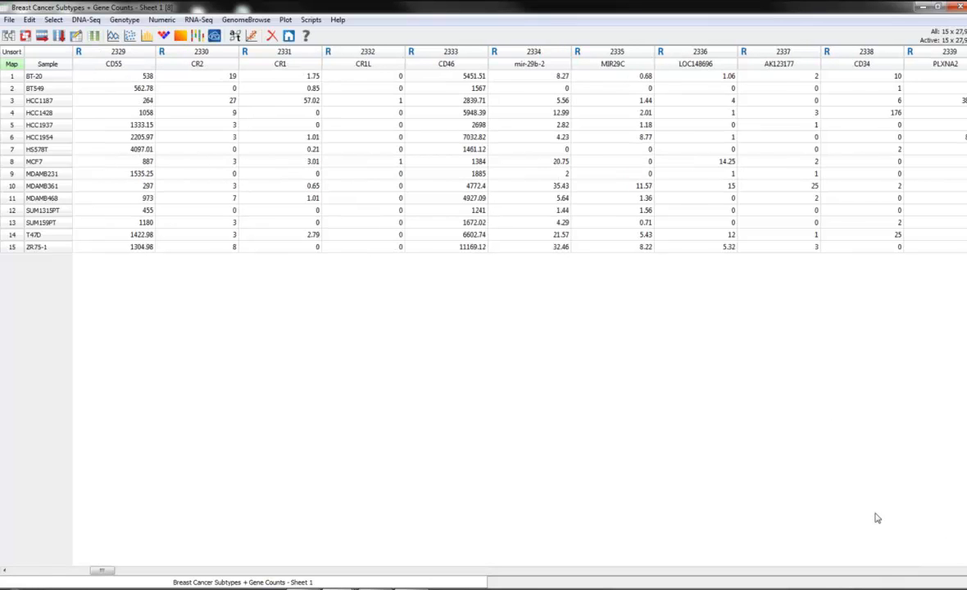
left_click(906, 573)
left_click(905, 574)
left_click_drag(151, 570, 1, 572)
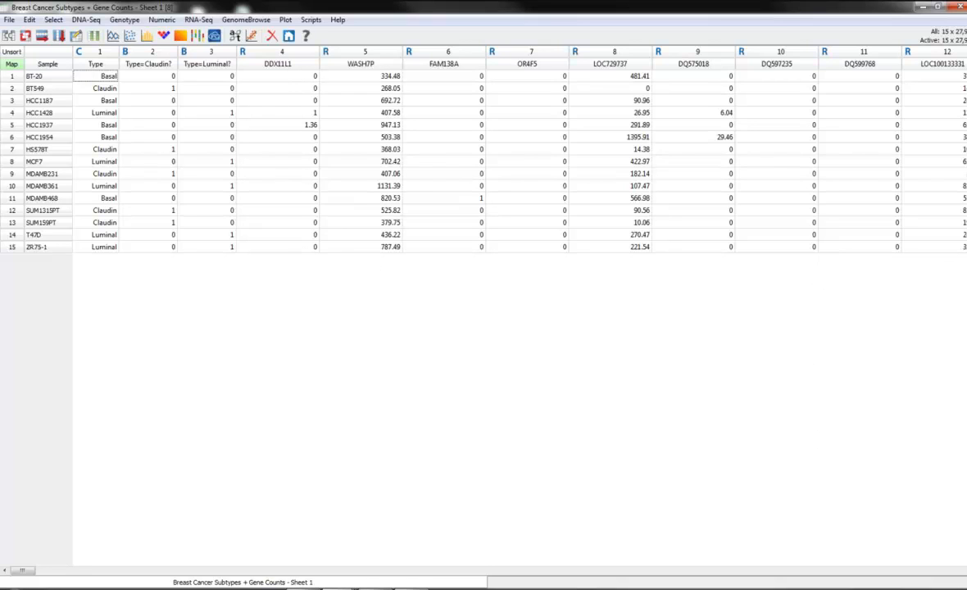
left_click(953, 572)
left_click(953, 572)
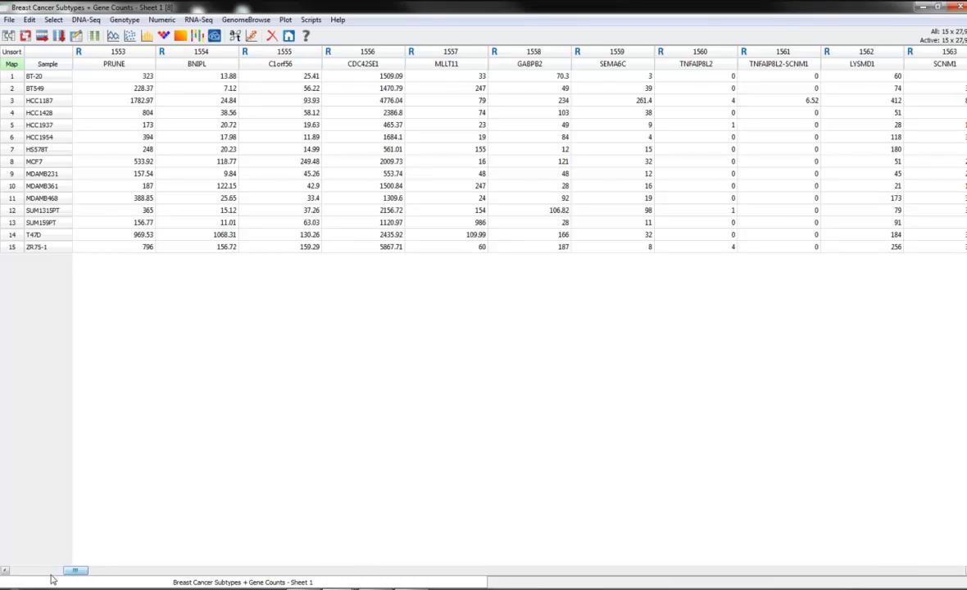
left_click_drag(63, 576, 43, 573)
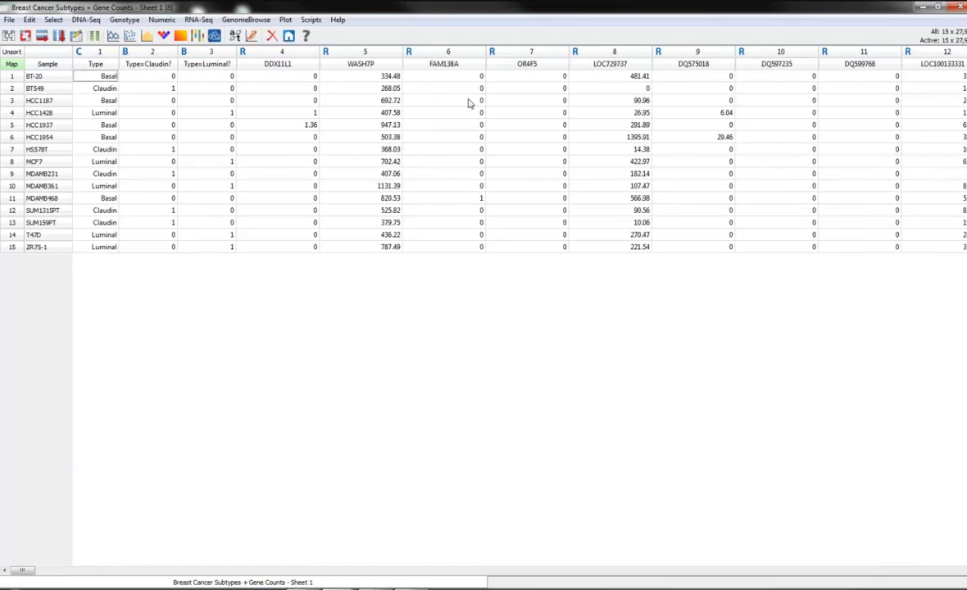
Sort the samples by the Type column in descending order and set Type as the dependent column.
right_click(112, 73)
left_click(136, 85)
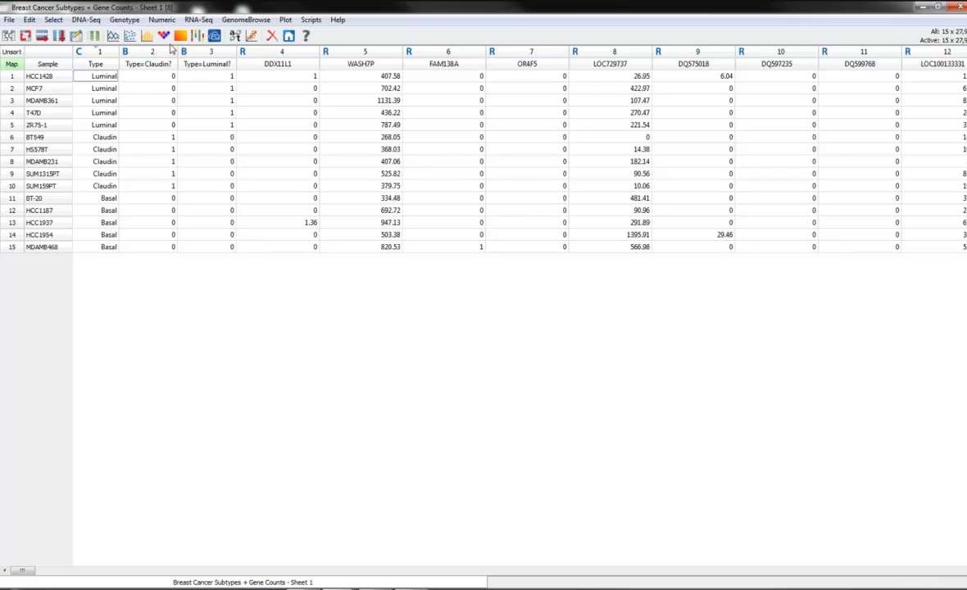
left_click(199, 19)
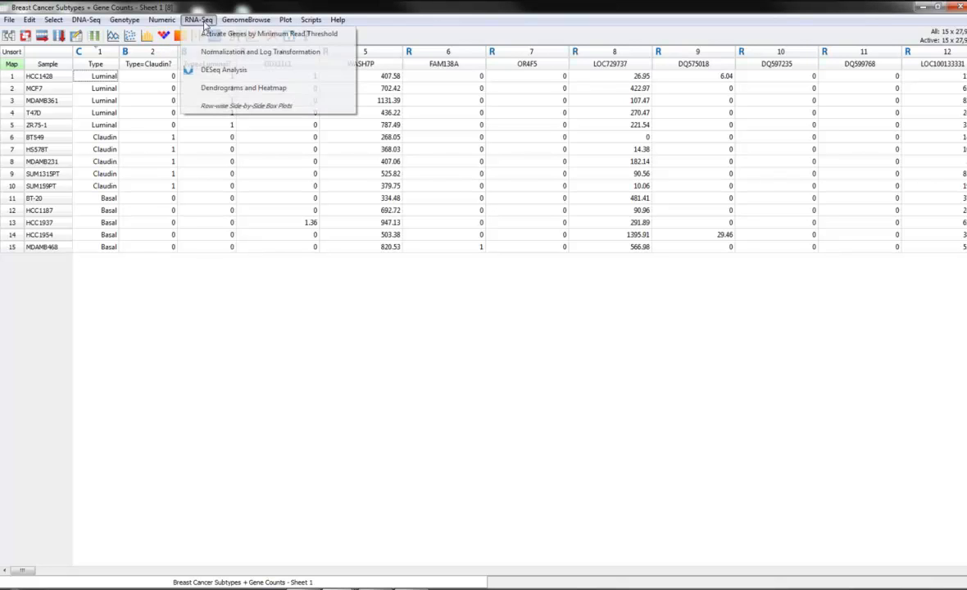
key("Escape")
left_click(97, 64)
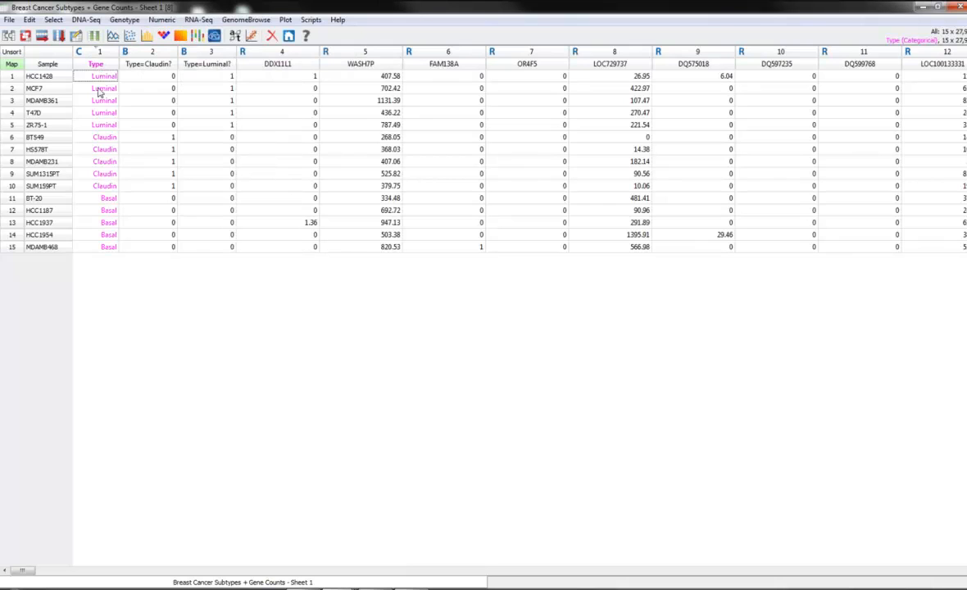
Activate only genes with at least 2 occurrences of samples having at least 1 read, using Activate Genes by Minimum Read Threshold.
left_click(247, 19)
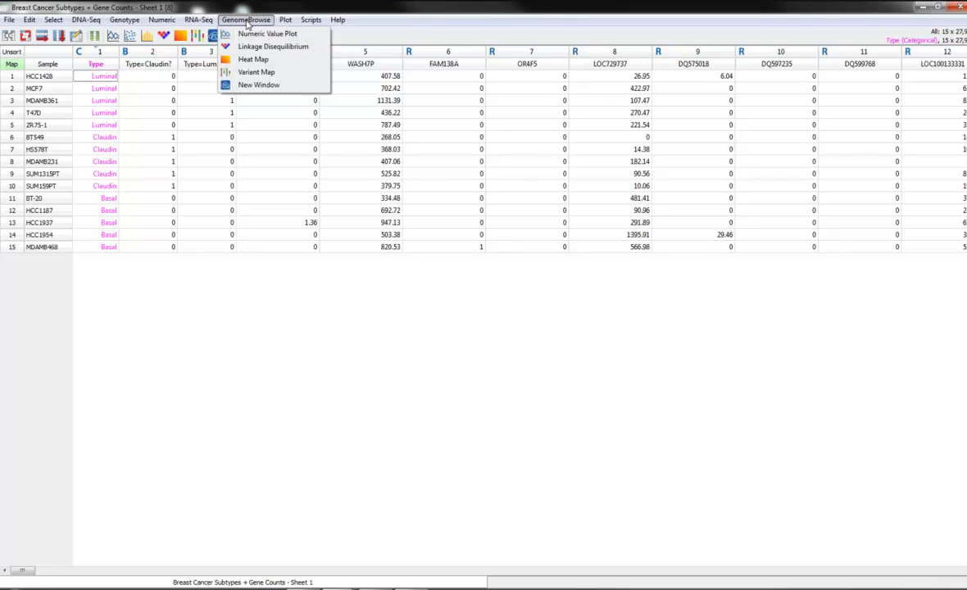
mouse_move(199, 19)
left_click(207, 39)
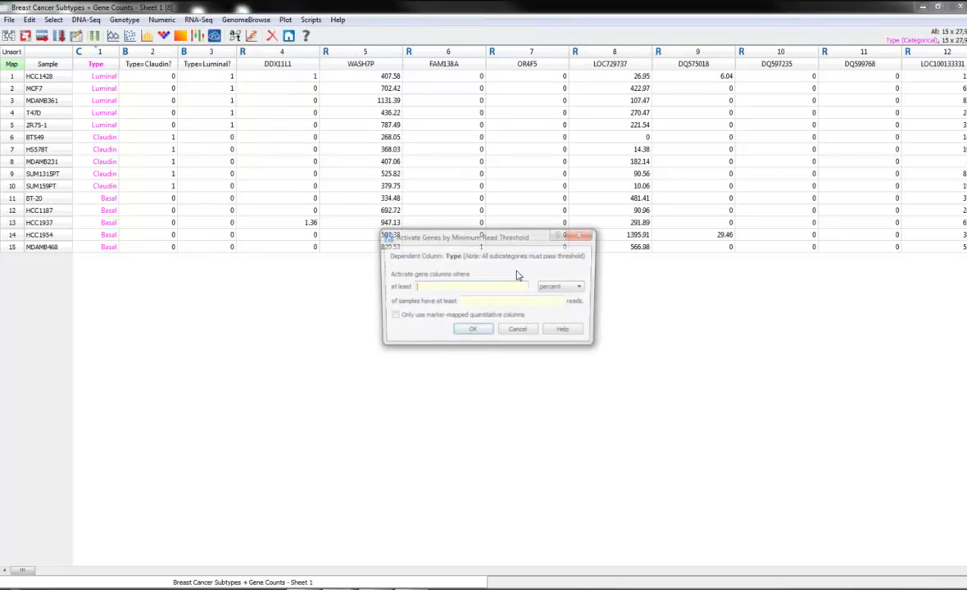
type("2")
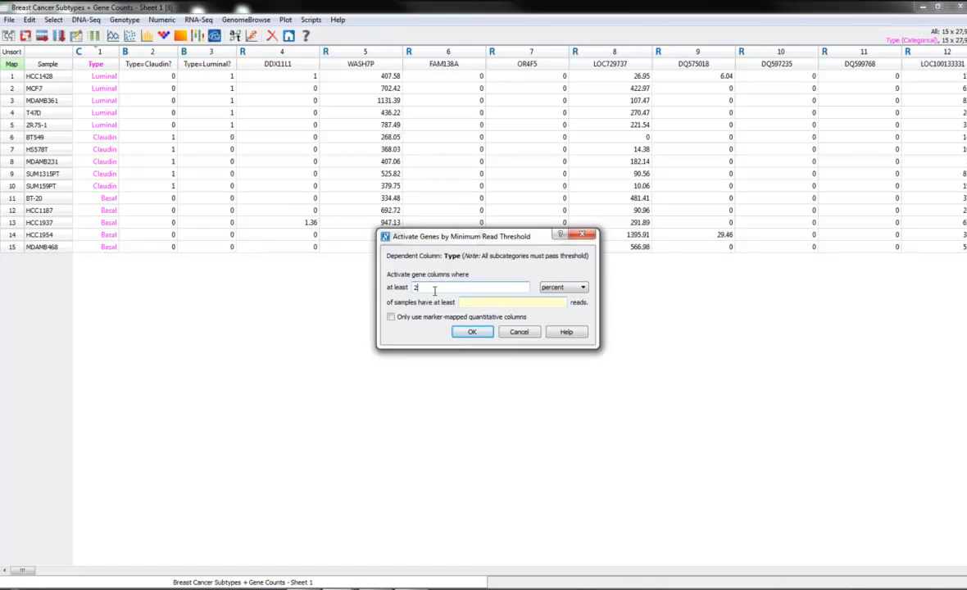
left_click(581, 287)
left_click(560, 304)
type("1")
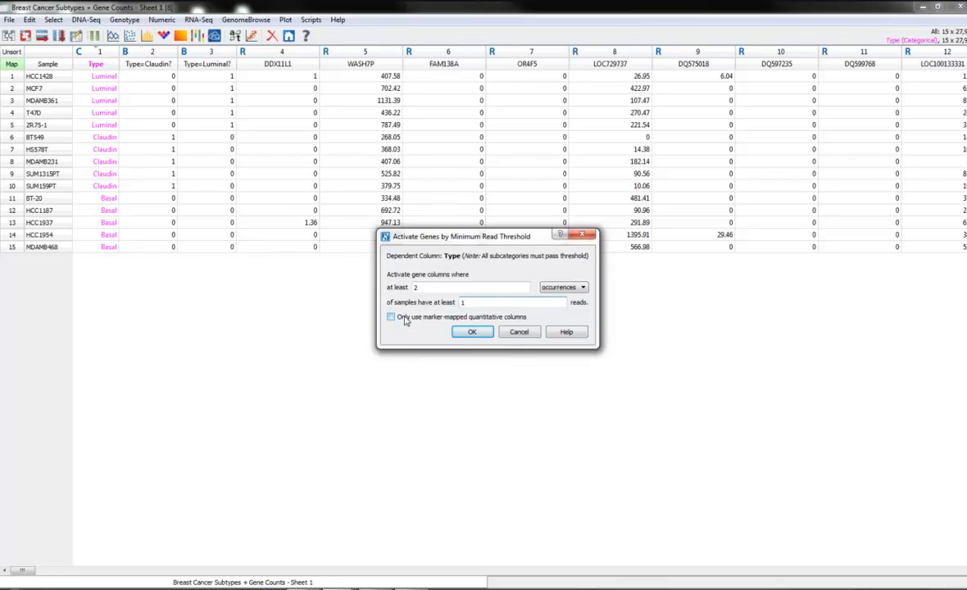
left_click(474, 332)
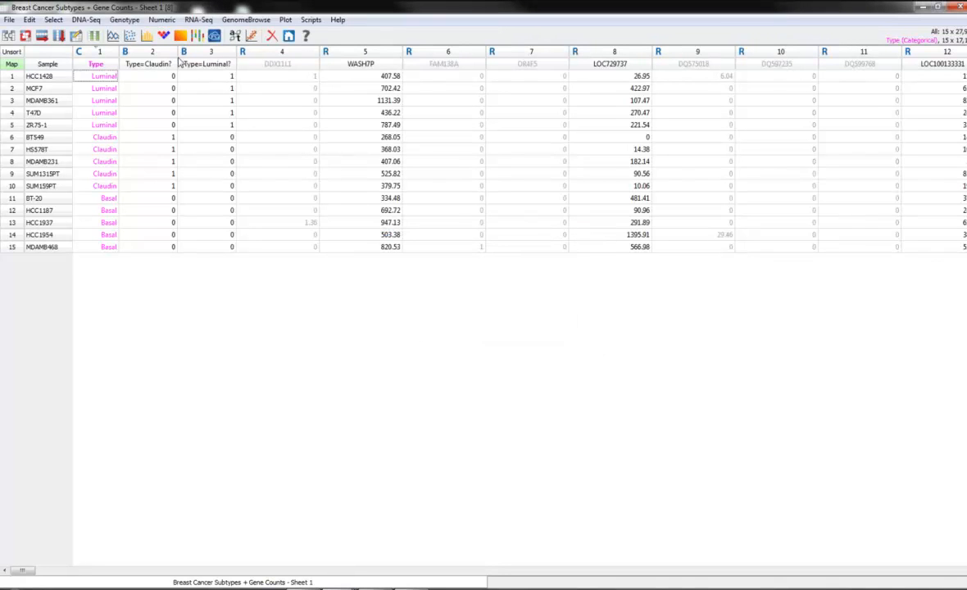
Create a column subset spreadsheet from the active genes, close the original sheet and enlarge the subset's window.
left_click(59, 36)
left_click(962, 9)
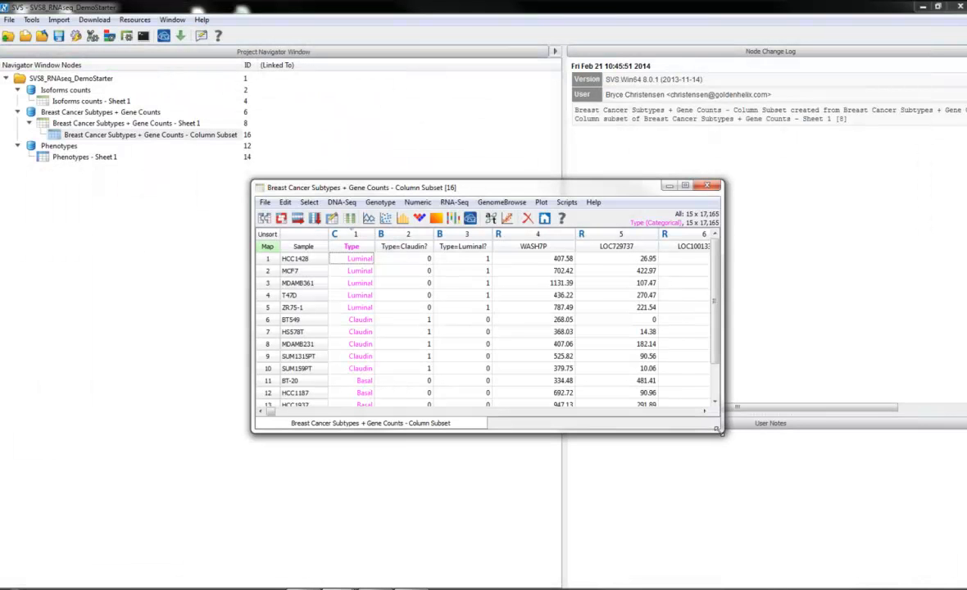
left_click_drag(722, 430, 816, 522)
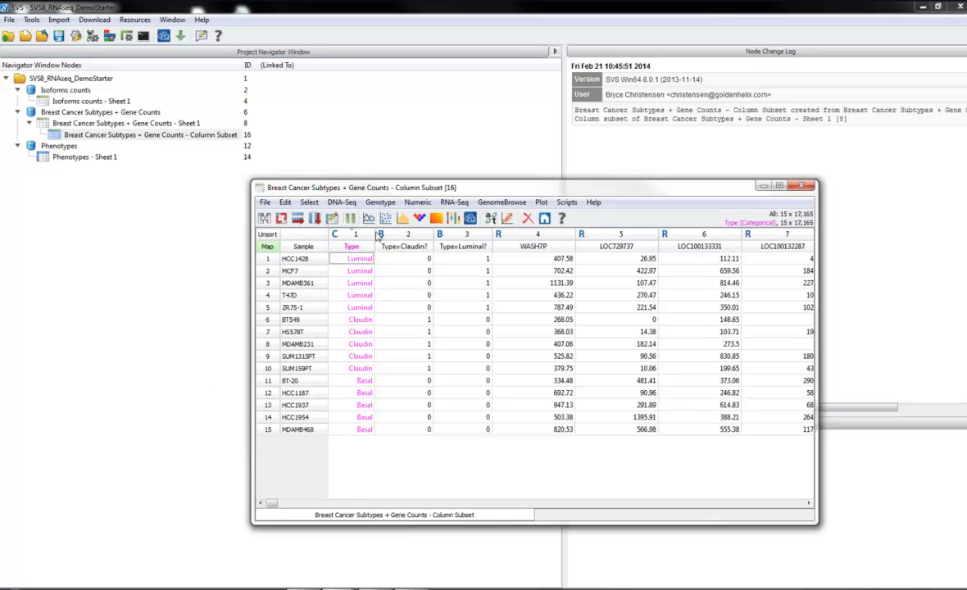
Generate row-wise side-by-side box plots of the column subset's raw counts, view them and close the plot.
left_click(443, 202)
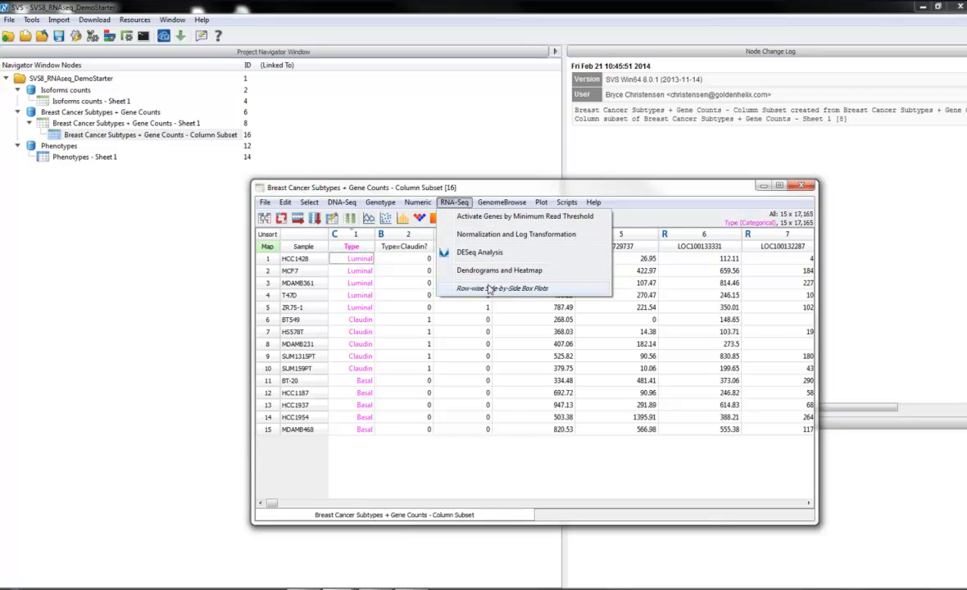
left_click(488, 288)
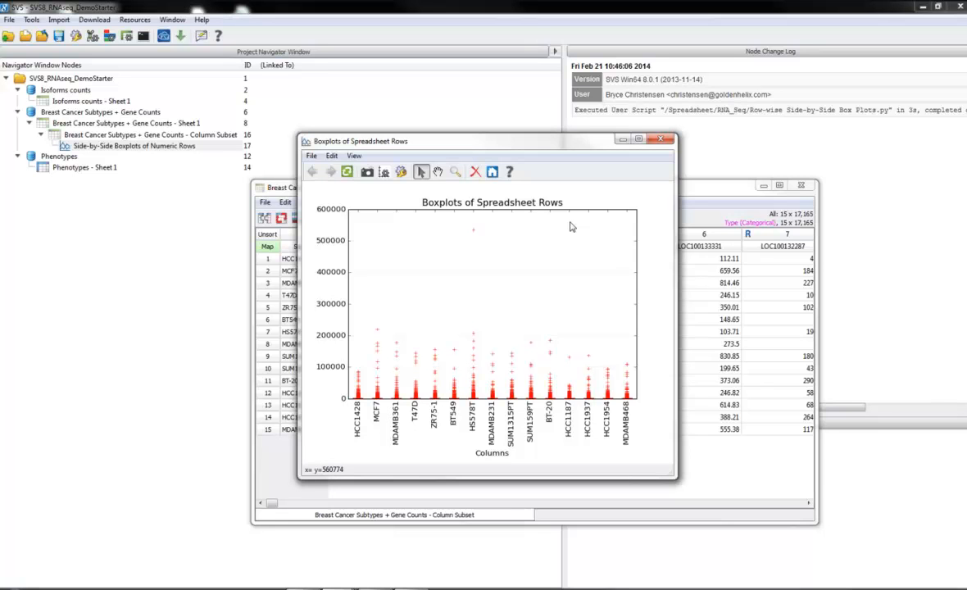
left_click(662, 141)
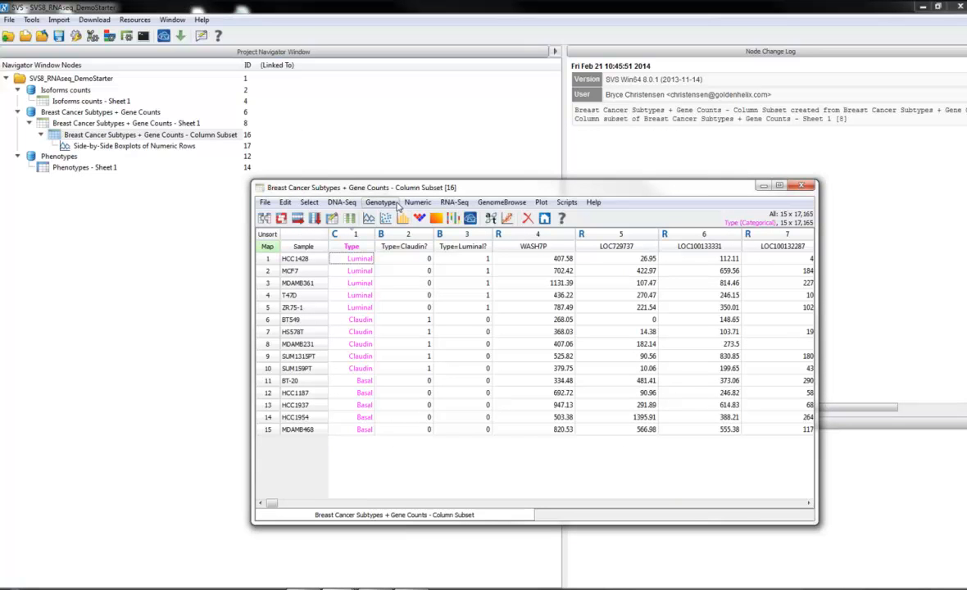
Apply upper quartile normalization with scaler 1000 and log2 transformation to the subset's marker mapped columns, and review both outputs' change logs.
left_click(460, 206)
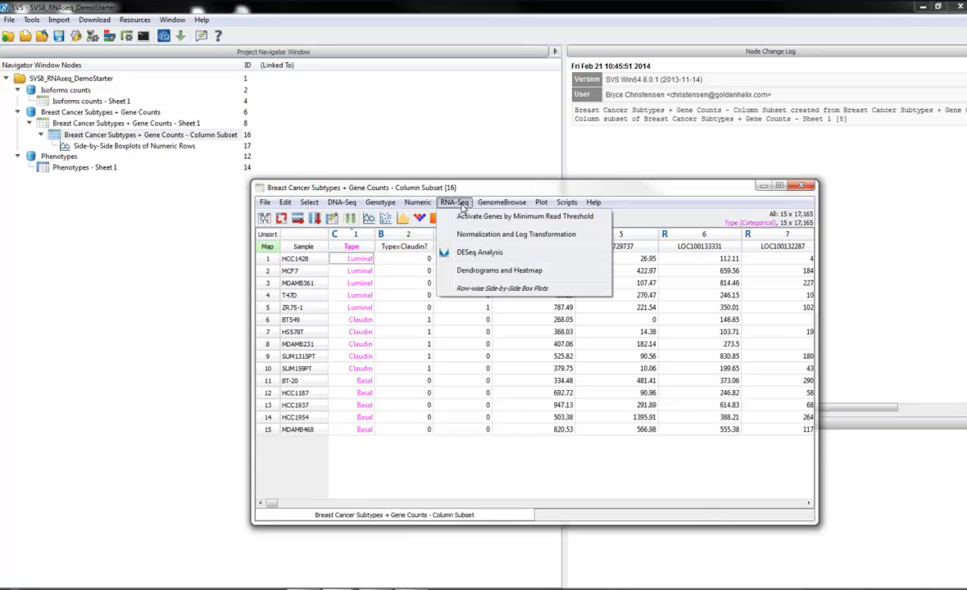
left_click(483, 235)
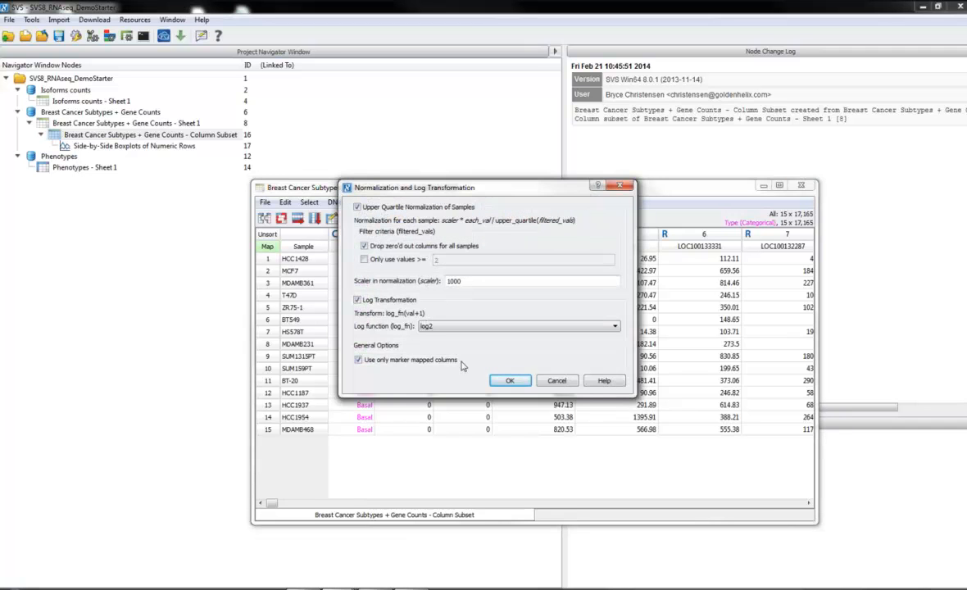
left_click(509, 380)
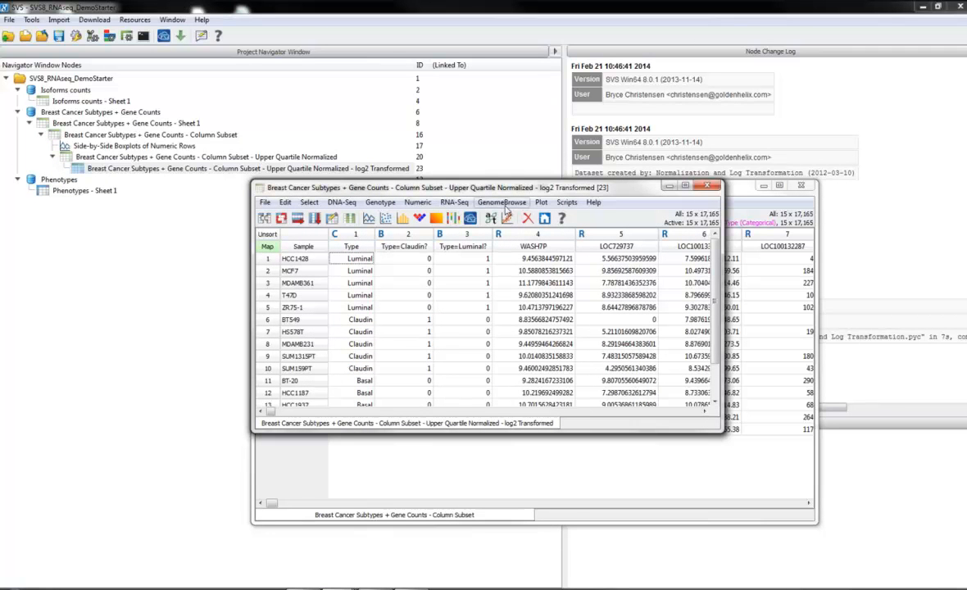
left_click(139, 158)
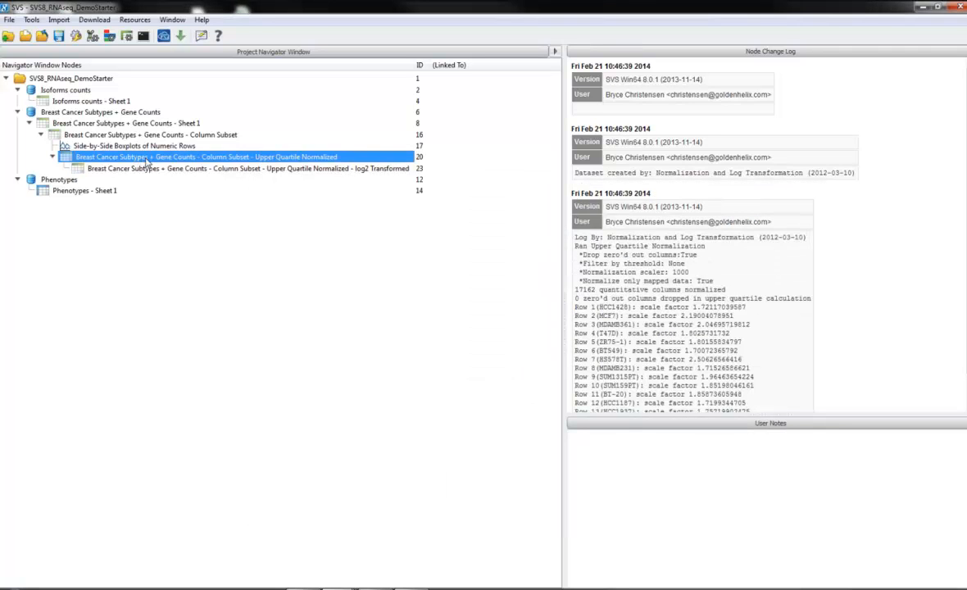
left_click(278, 168)
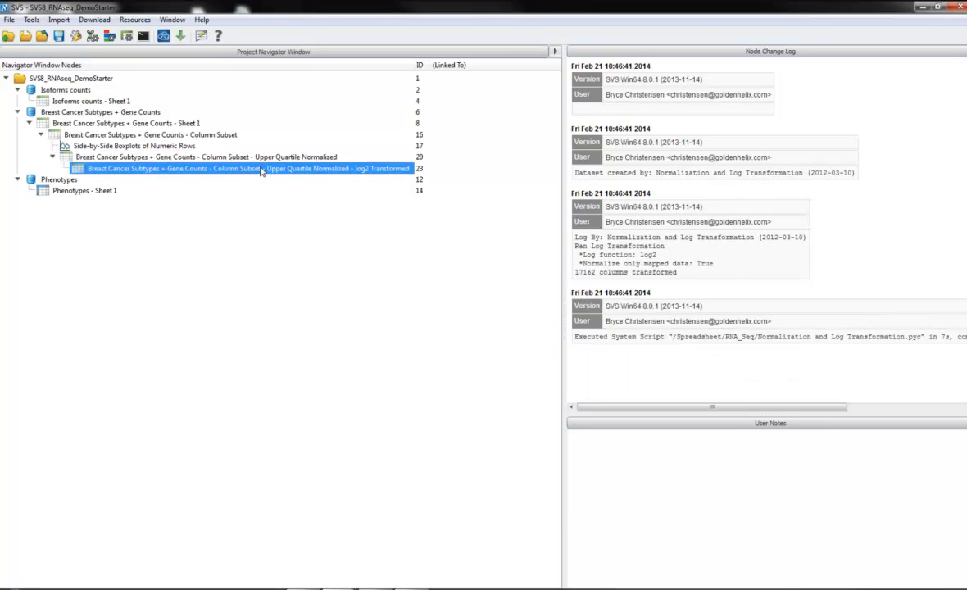
Generate row-wise side-by-side box plots of the log2 transformed spreadsheet, view them and close the plot.
double_click(260, 170)
left_click(454, 202)
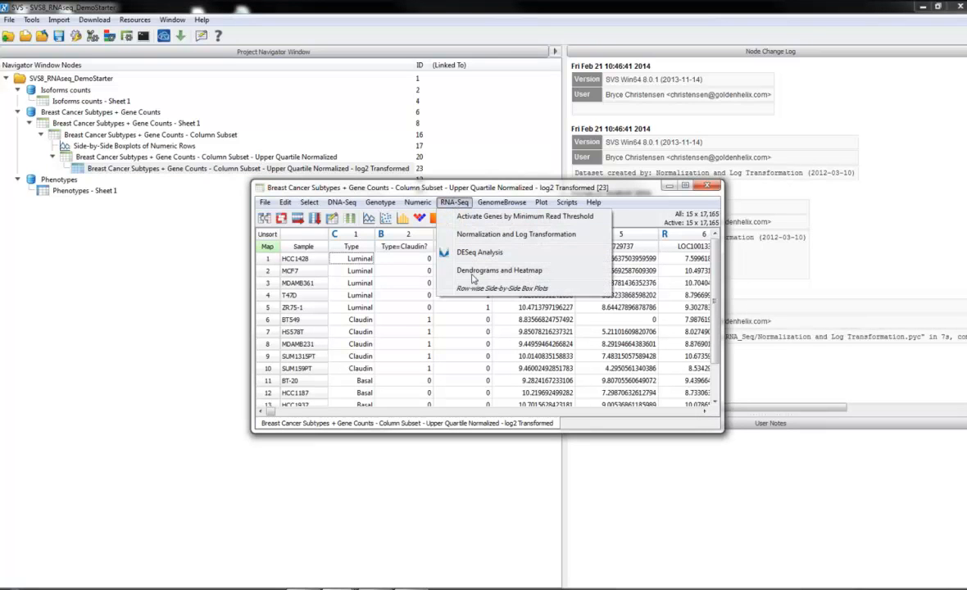
left_click(475, 288)
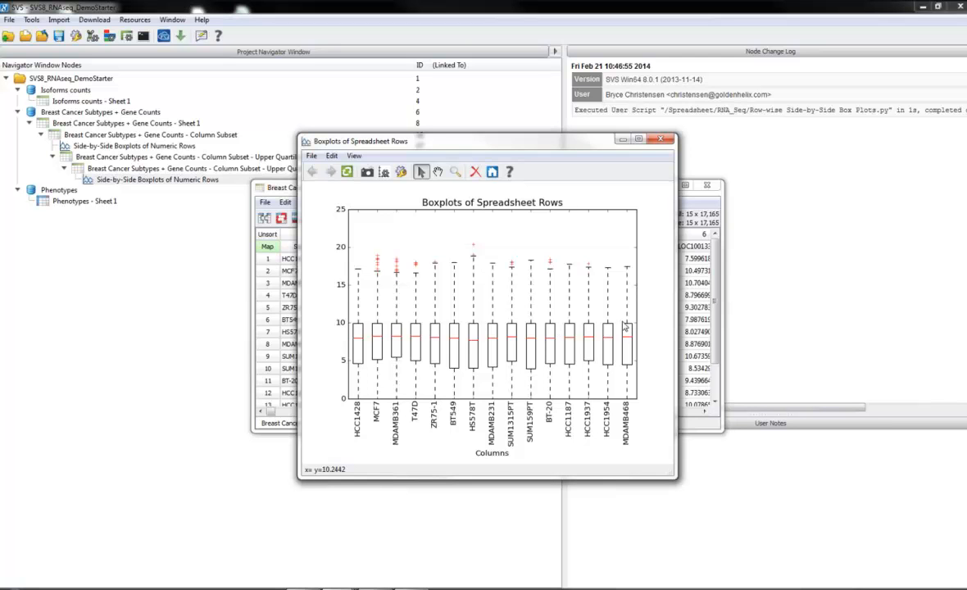
left_click(658, 139)
Run Numeric Principal Component Analysis on the log2 transformed data for up to 10 components, centered by marker, and close the eigenvalues sheet.
left_click_drag(723, 430, 831, 490)
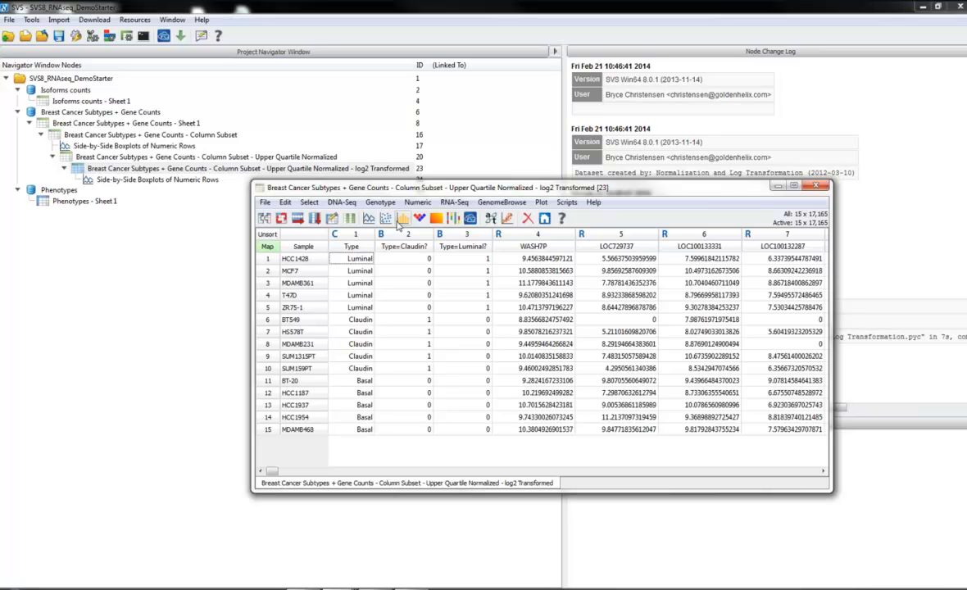
left_click(418, 202)
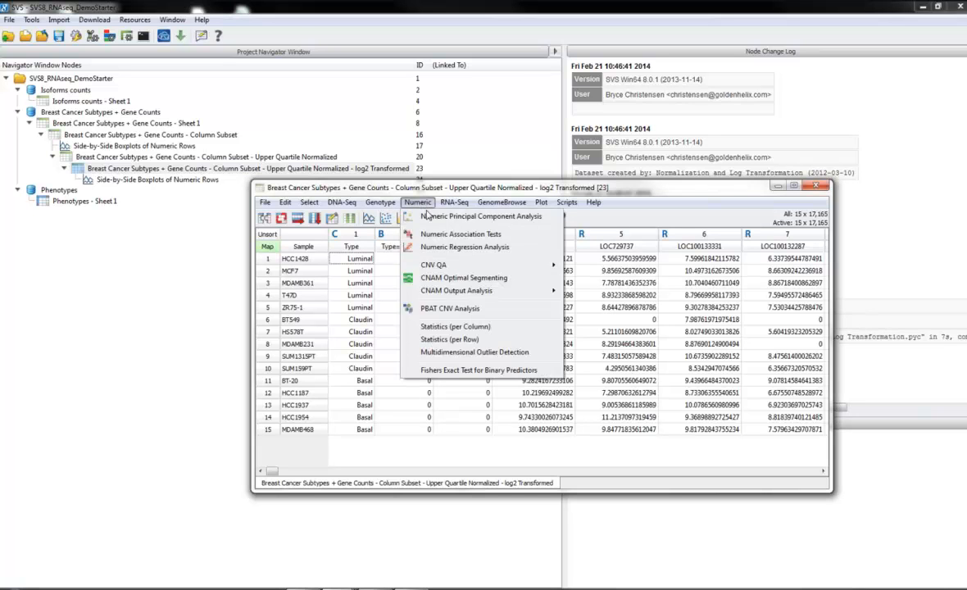
left_click(436, 219)
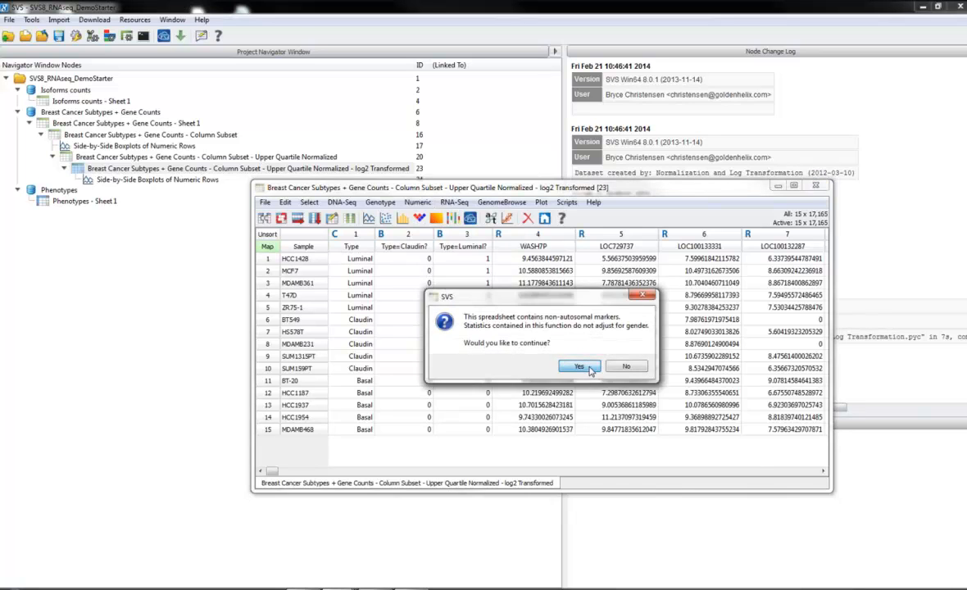
left_click(571, 367)
left_click(349, 359)
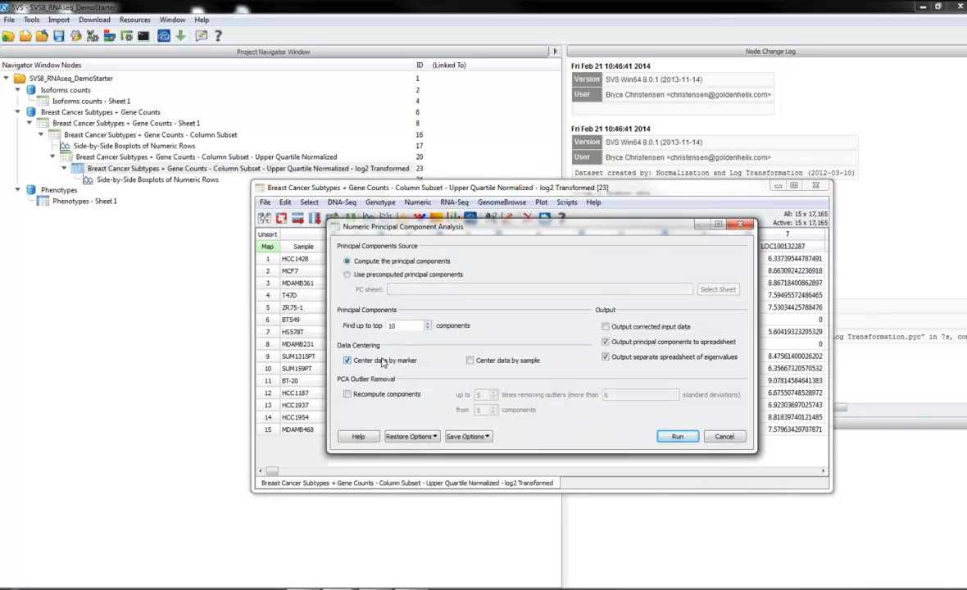
left_click(675, 436)
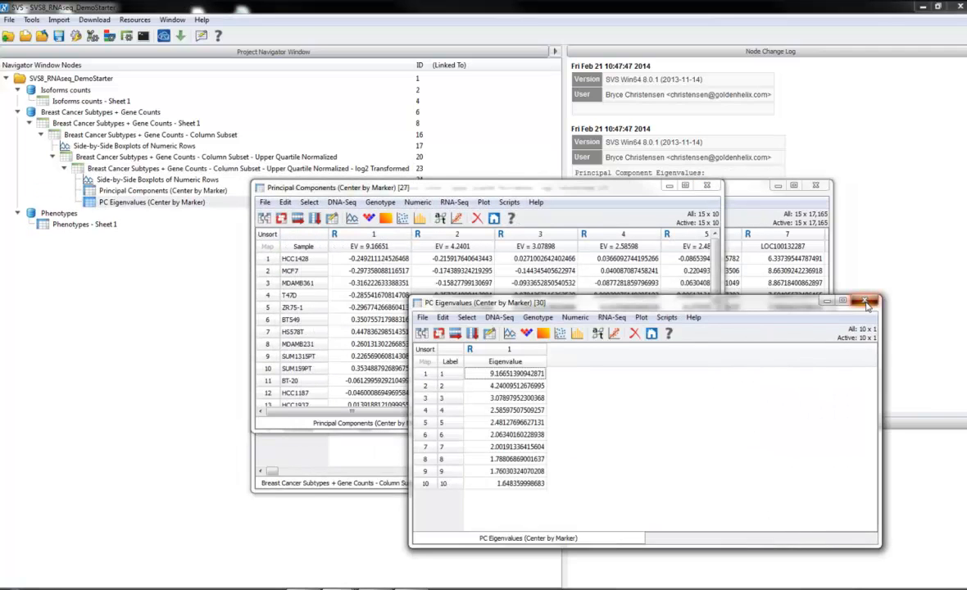
left_click(866, 303)
Join the Principal Components spreadsheet with Phenotypes - Sheet 1 by row labels, dropping unmatched rows and placing the result under the current spreadsheet.
left_click_drag(250, 174, 160, 102)
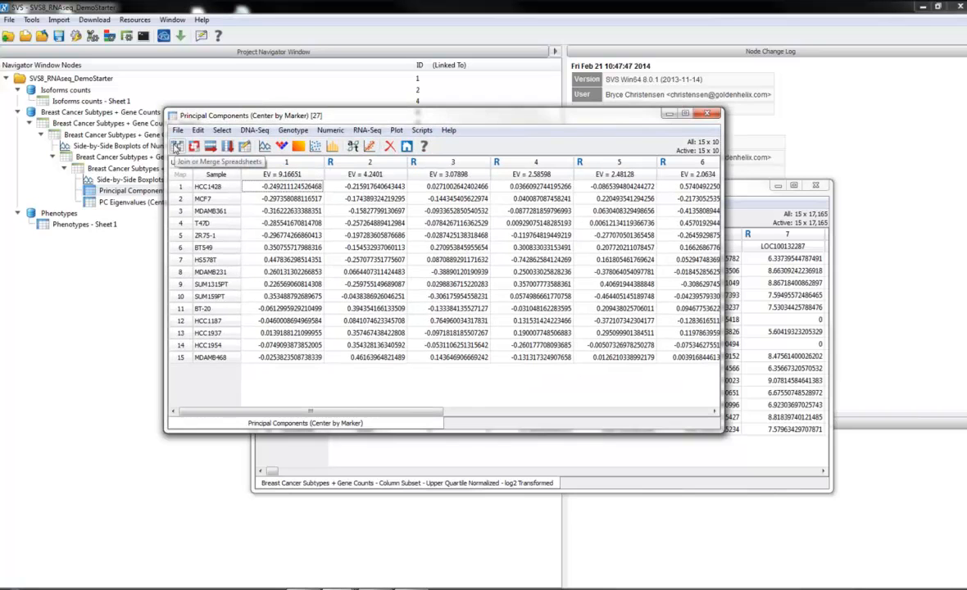
left_click(176, 145)
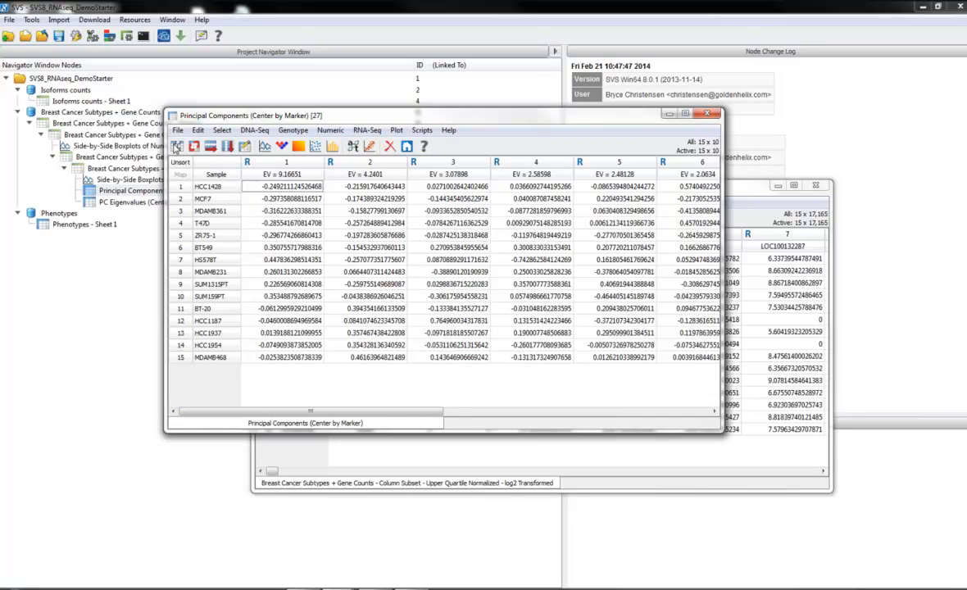
left_click(361, 349)
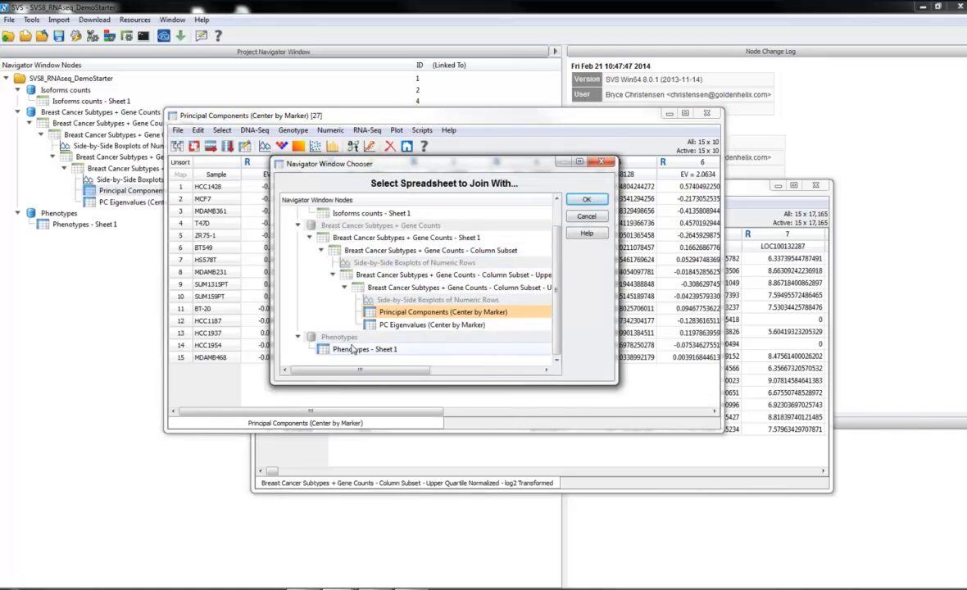
left_click(586, 201)
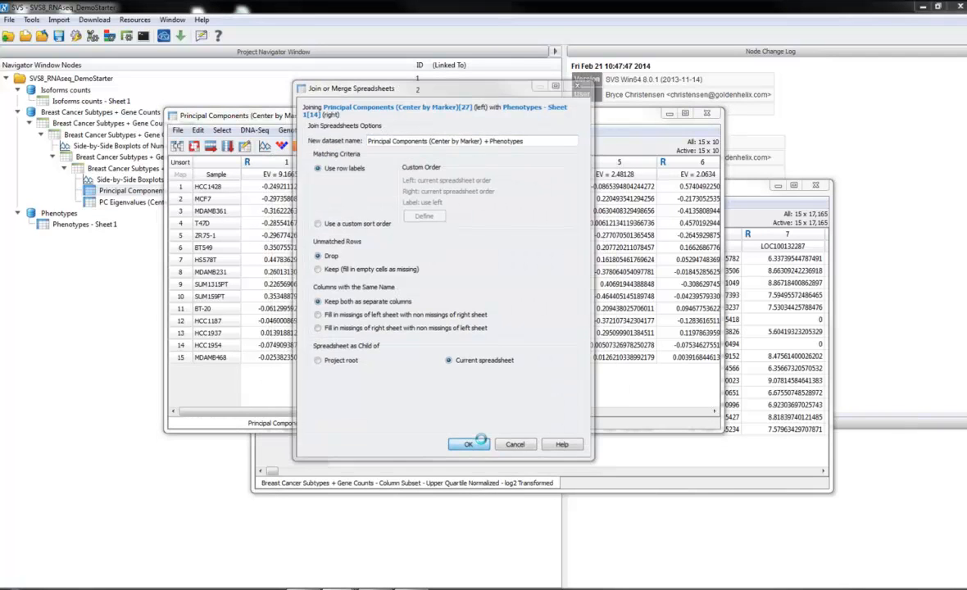
Create an XY scatter plot of EV = 4.2401 against EV = 9.16651 and color its symbols by the Type variable.
left_click(403, 218)
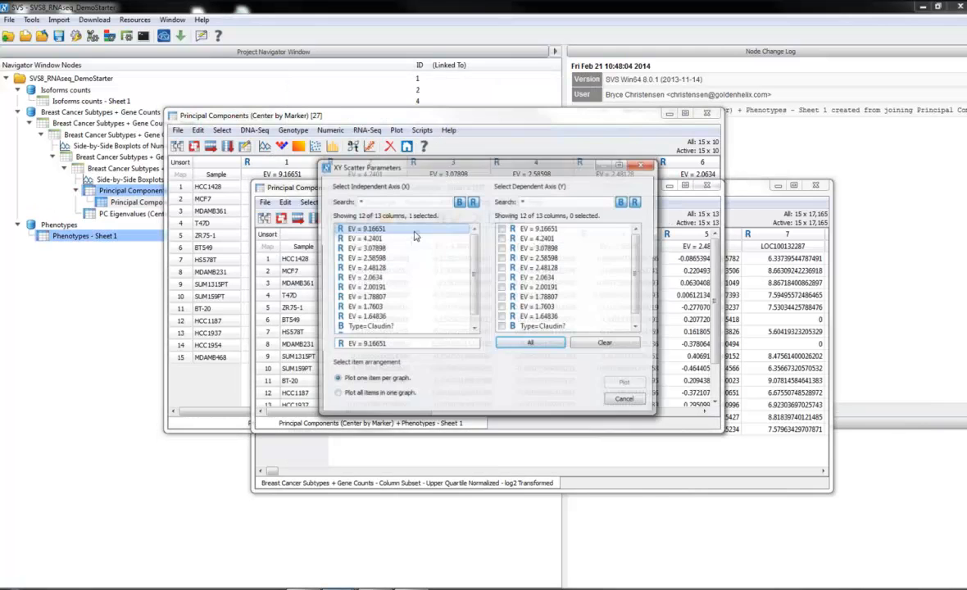
left_click(627, 385)
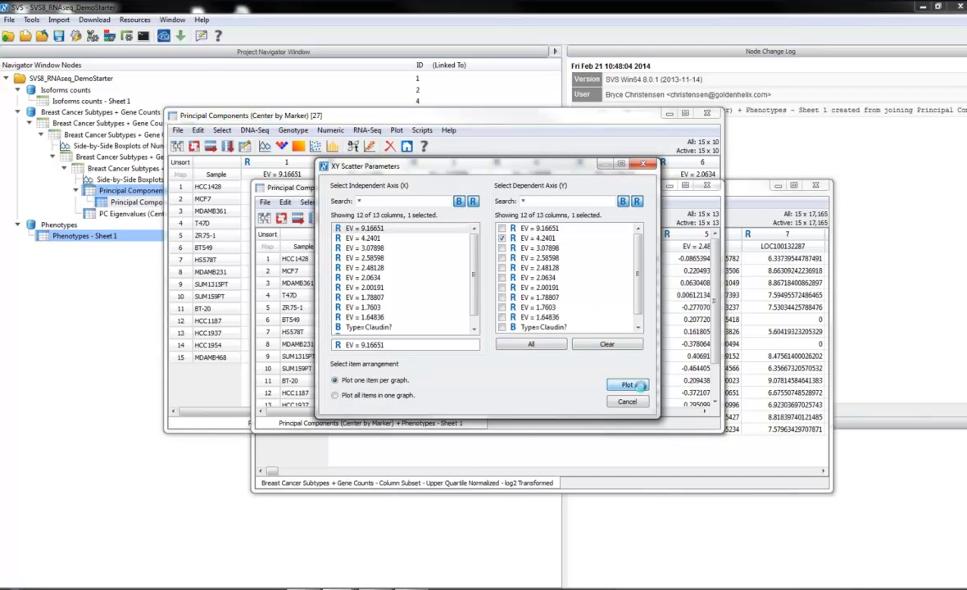
left_click(328, 206)
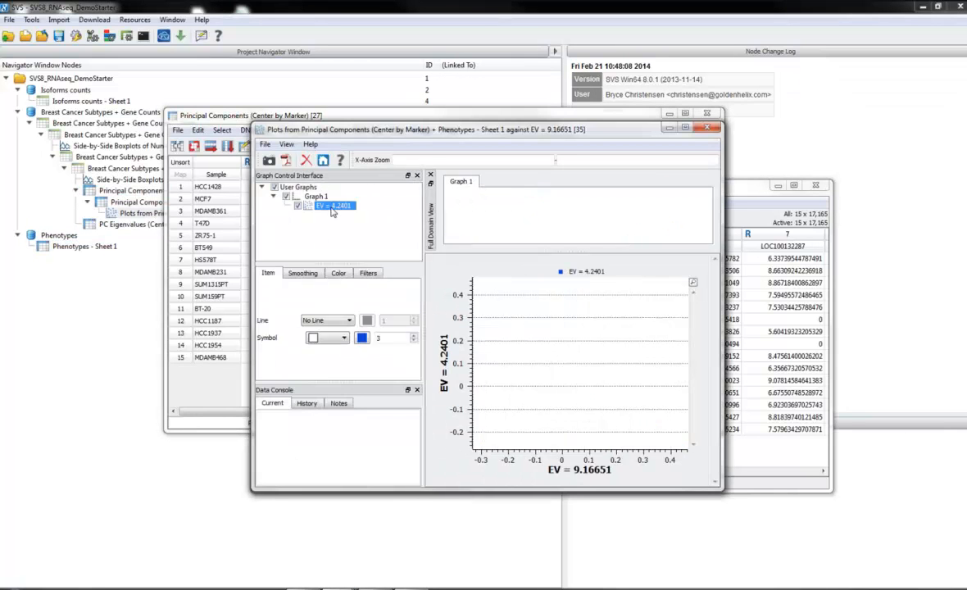
left_click(338, 273)
left_click(375, 299)
left_click(289, 365)
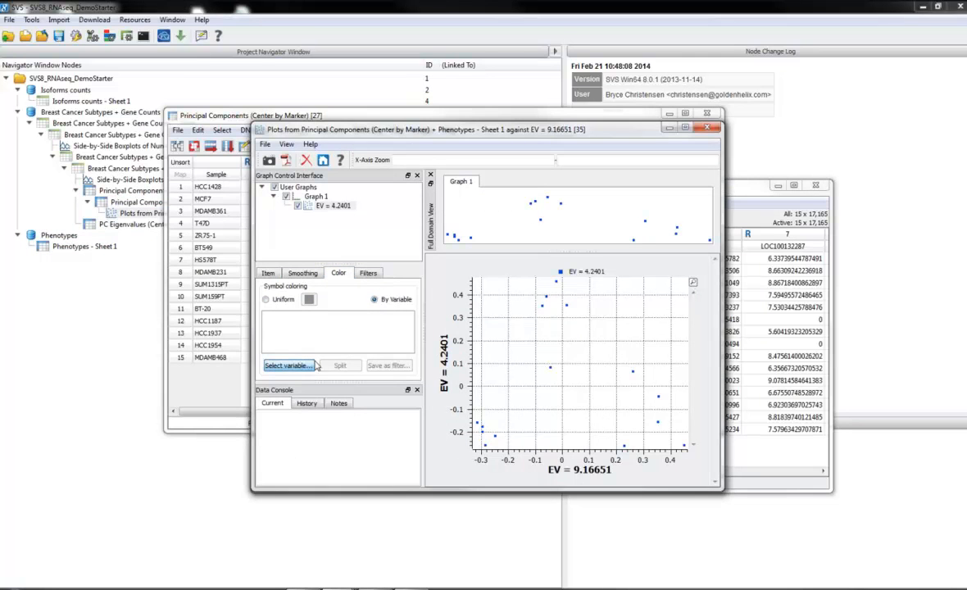
scroll(420, 324, "down", 3)
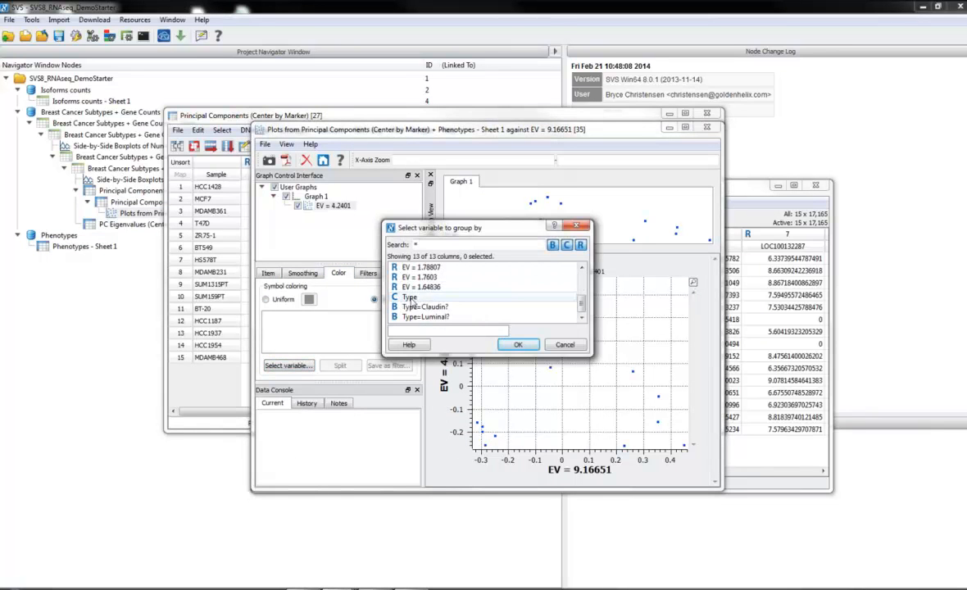
left_click(408, 297)
left_click(518, 344)
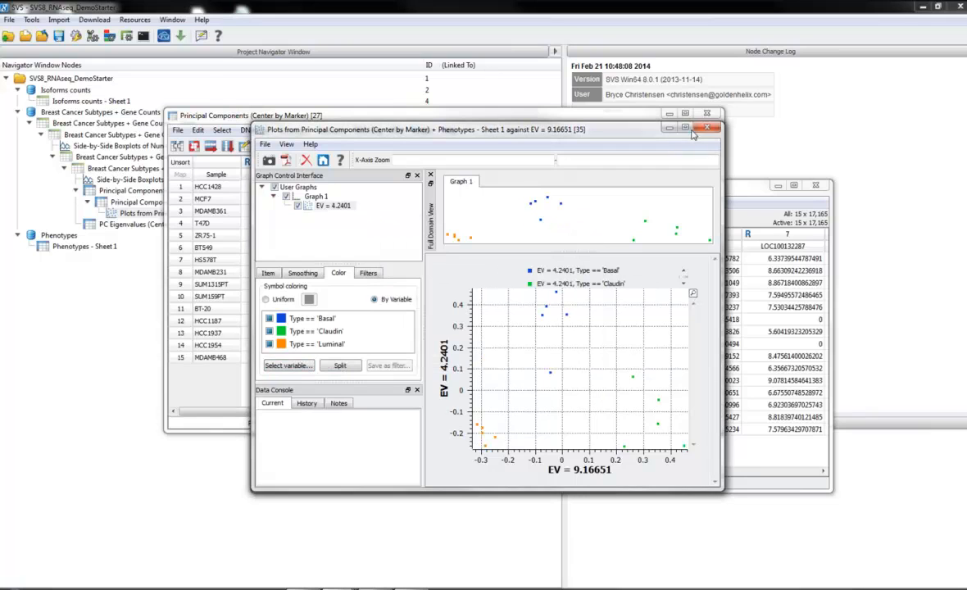
Maximize the scatter plot window and increase the symbol size of the EV = 4.2401 item to 10.
double_click(638, 126)
left_click(51, 72)
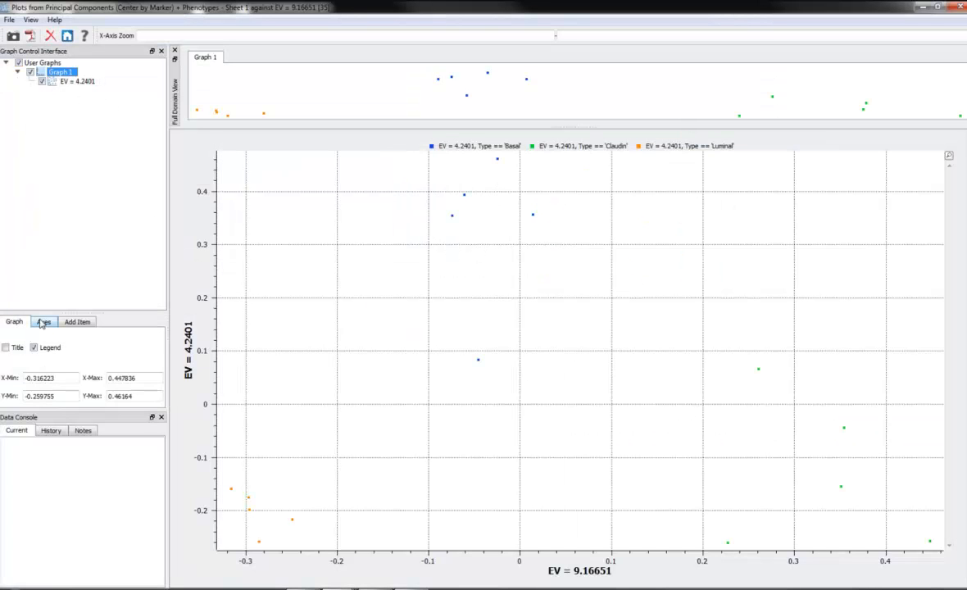
left_click(82, 79)
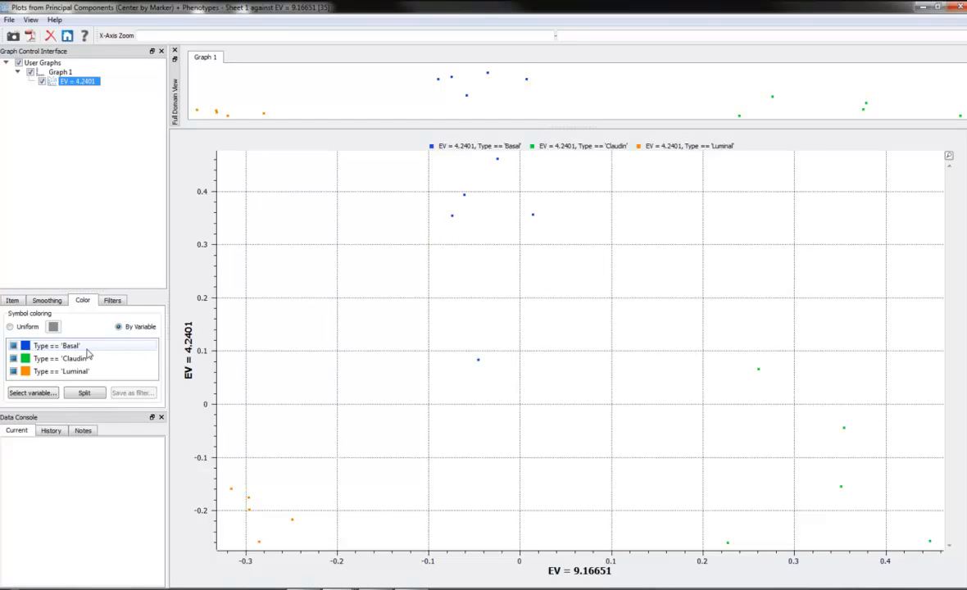
left_click(11, 300)
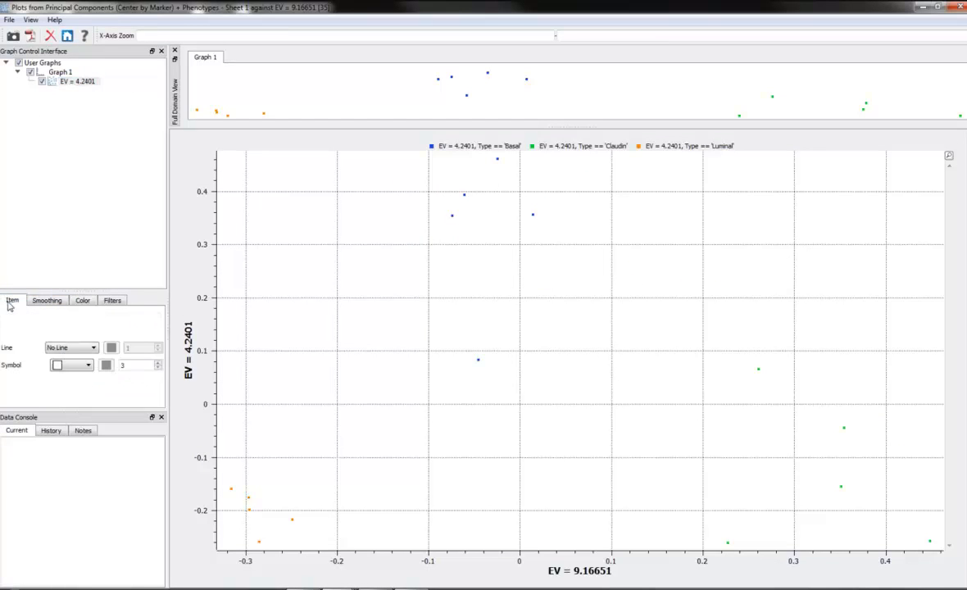
left_click(158, 362)
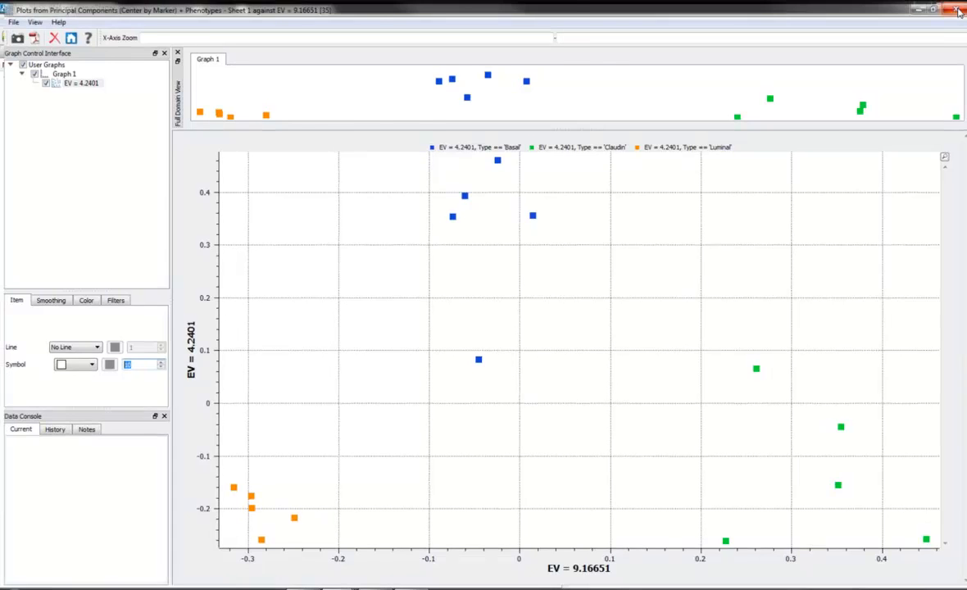
Close the scatter plot along with the joined, principal components and log2 transformed spreadsheets.
left_click(959, 9)
left_click(703, 188)
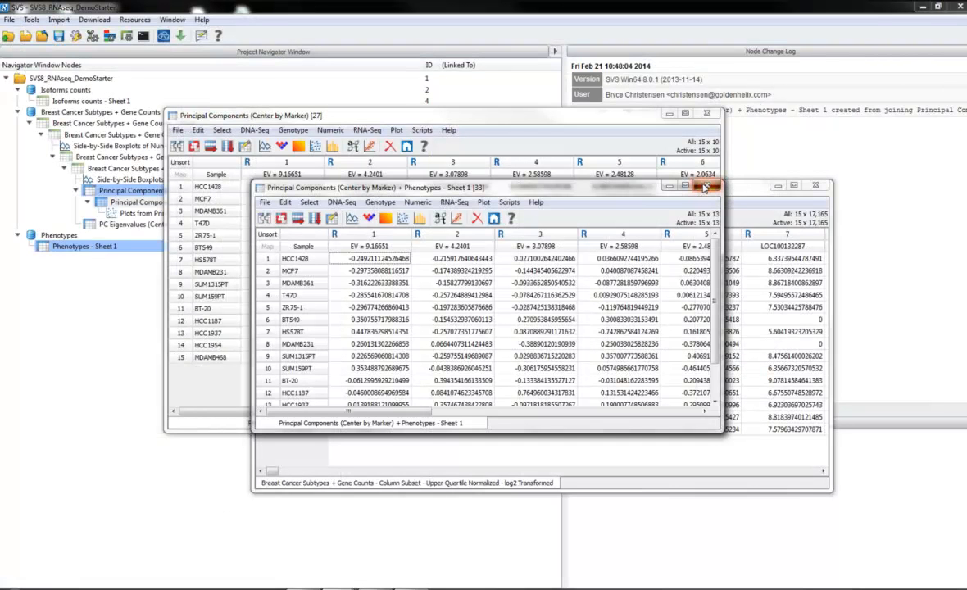
left_click(710, 117)
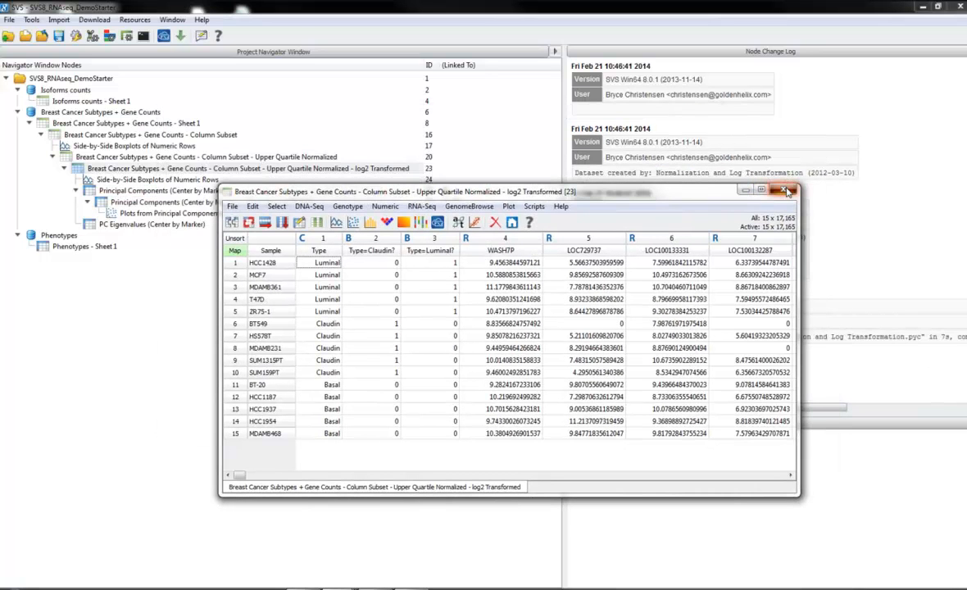
left_click(784, 190)
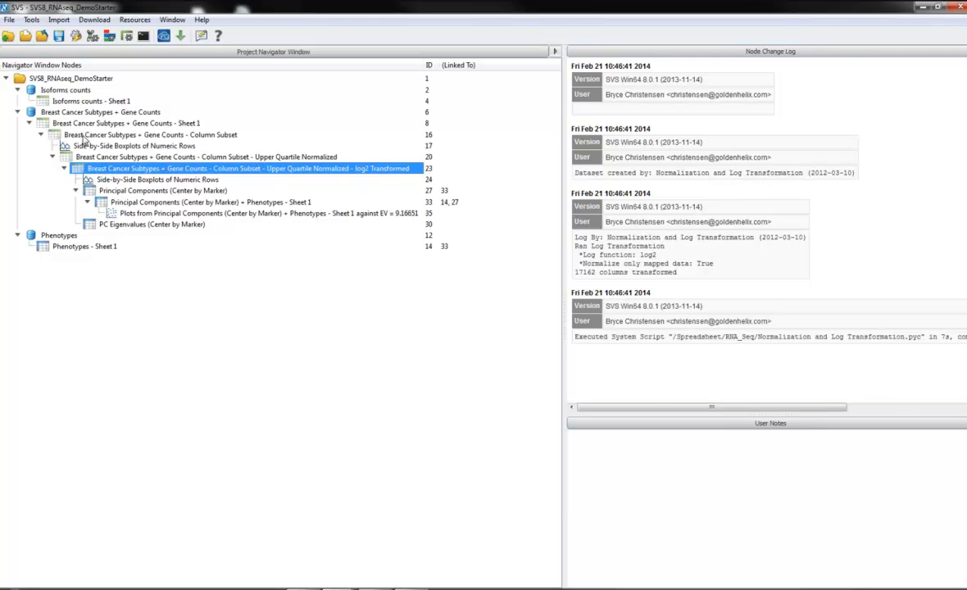
Run DESeq Analysis on the gene counts column subset comparing Luminal with Basal, also outputting VST-transformed counts for the 50 best p-values.
double_click(84, 136)
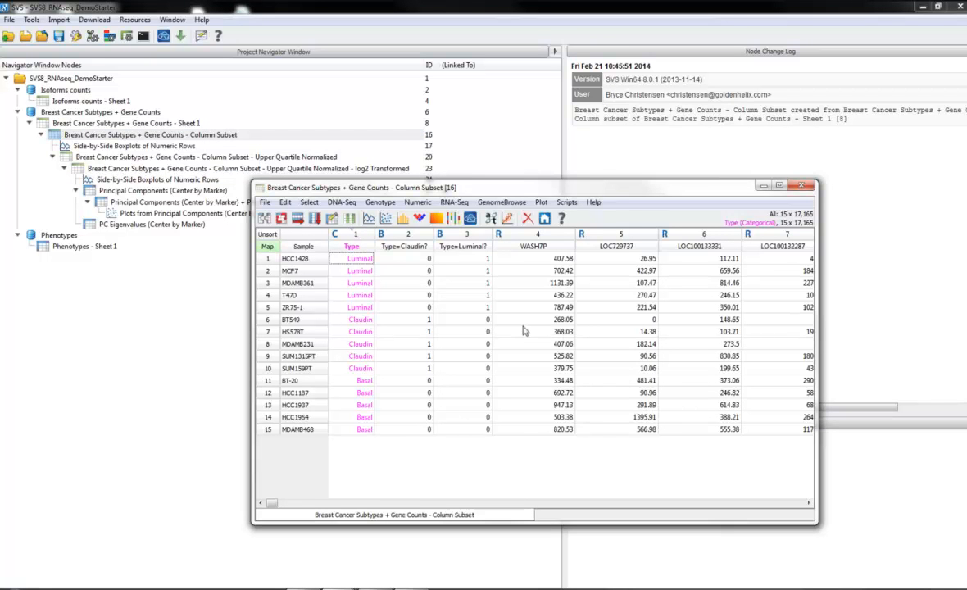
left_click(457, 202)
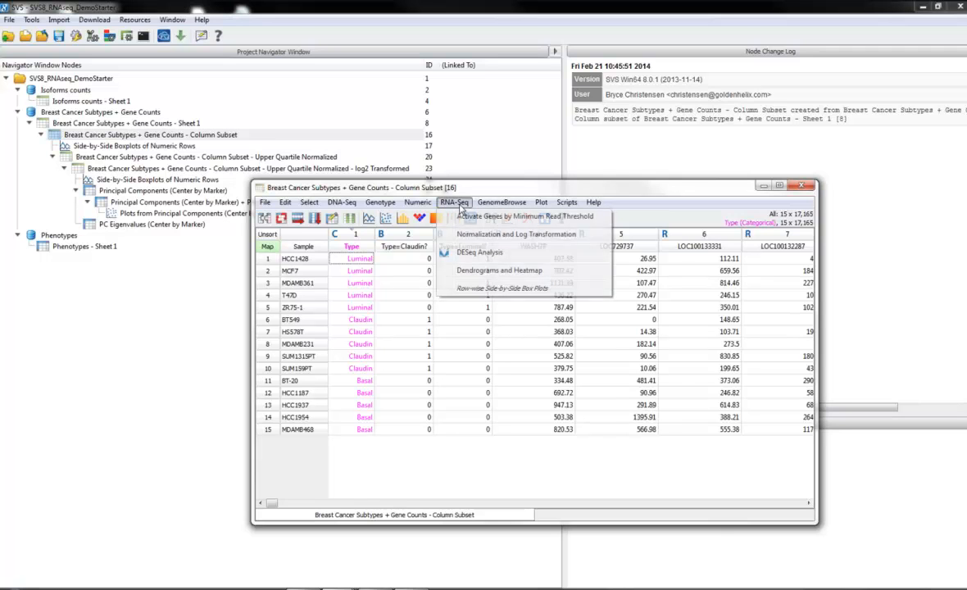
left_click(482, 254)
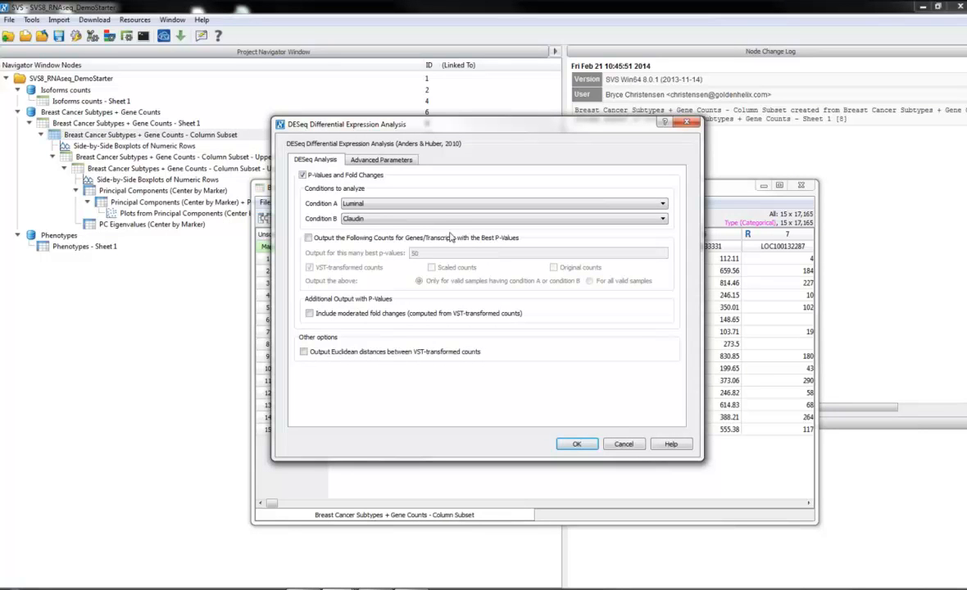
left_click(443, 220)
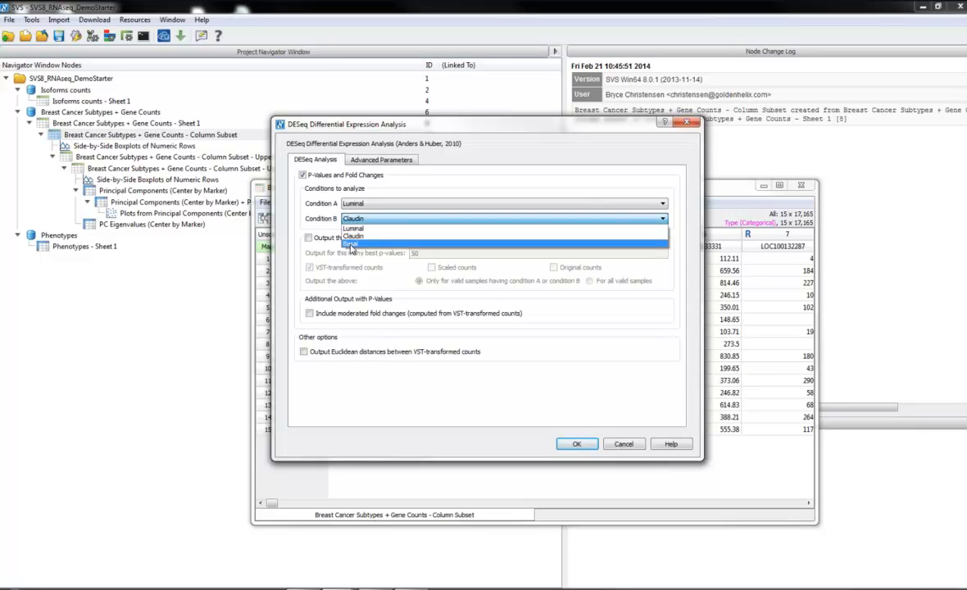
left_click(350, 244)
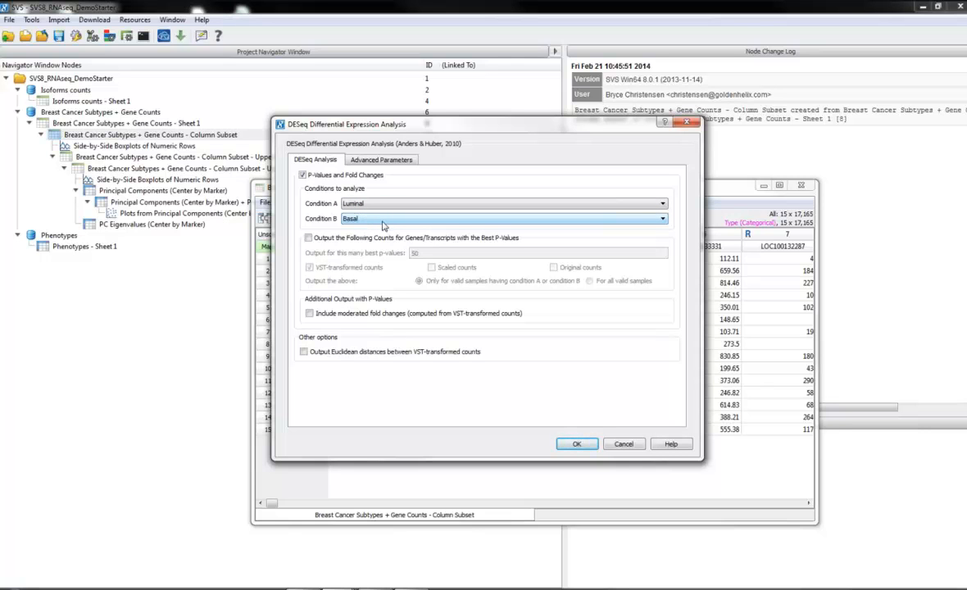
left_click(308, 239)
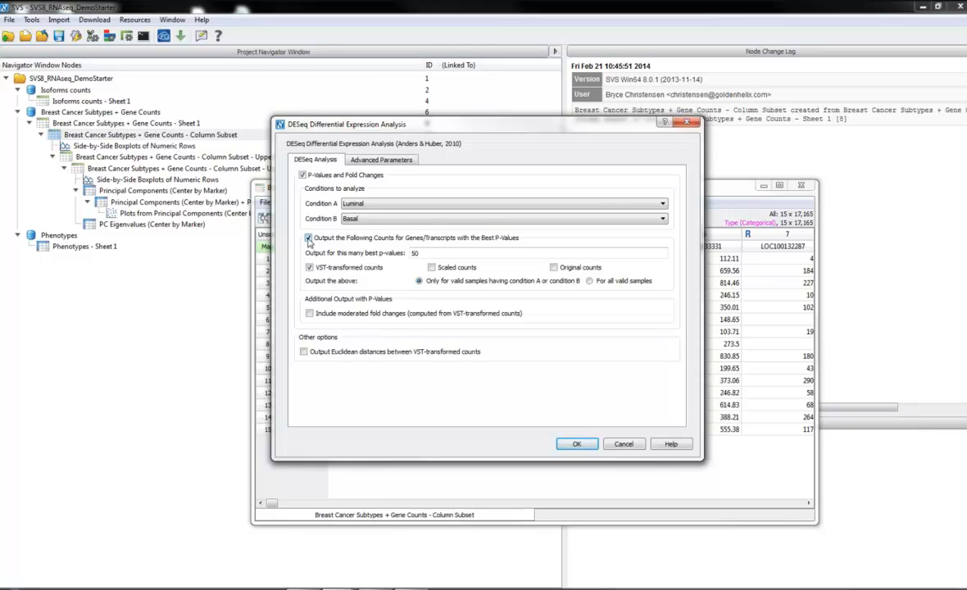
left_click(573, 444)
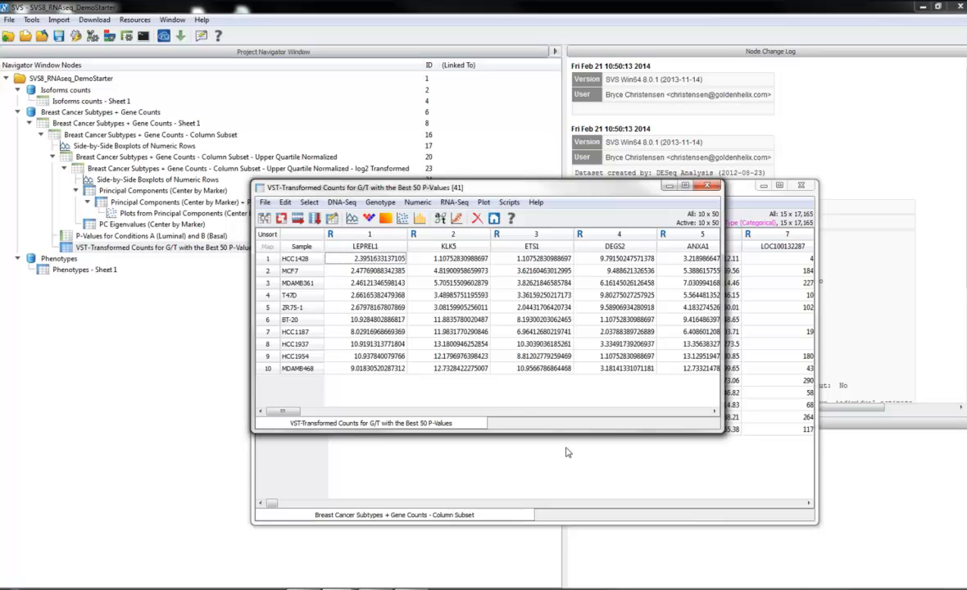
Set the VST-transformed counts window aside, examine the statistics columns of the Luminal versus Basal p-values spreadsheet and enlarge its window.
left_click_drag(526, 190, 625, 284)
left_click(534, 197)
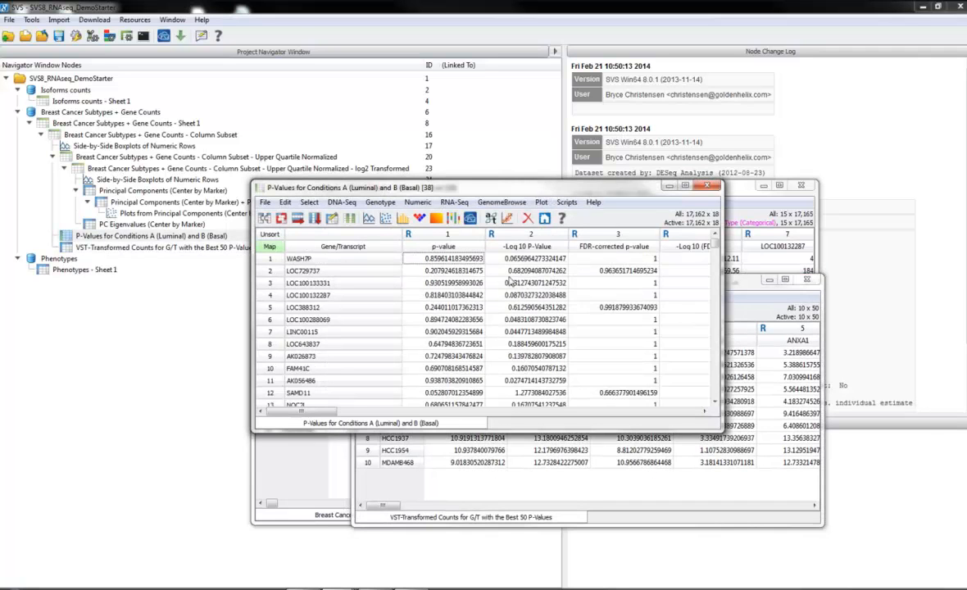
left_click(705, 412)
left_click(705, 412)
left_click(705, 412)
left_click(705, 412)
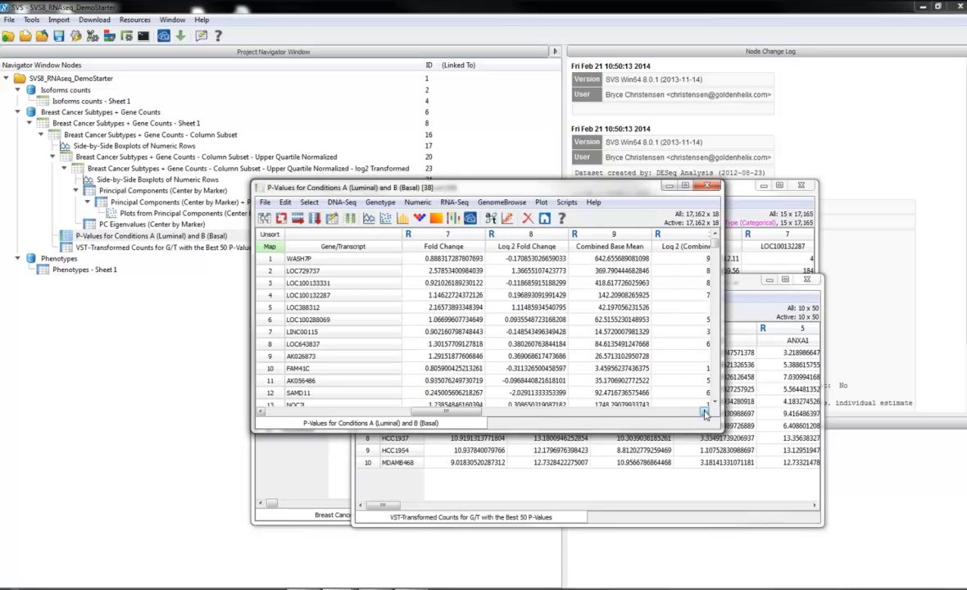
left_click(704, 412)
left_click(705, 412)
left_click(705, 412)
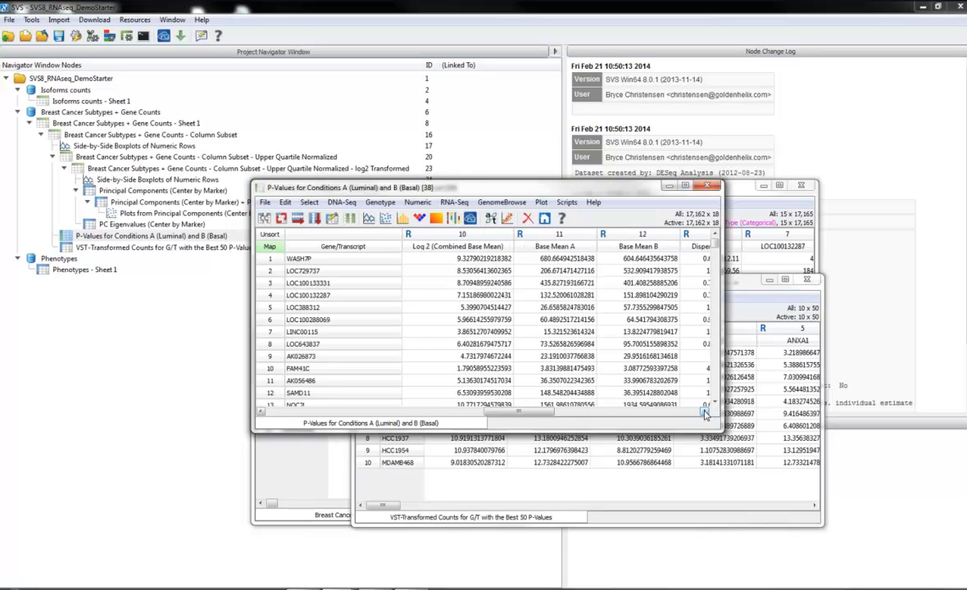
left_click(705, 412)
left_click(704, 412)
left_click(705, 412)
left_click(705, 412)
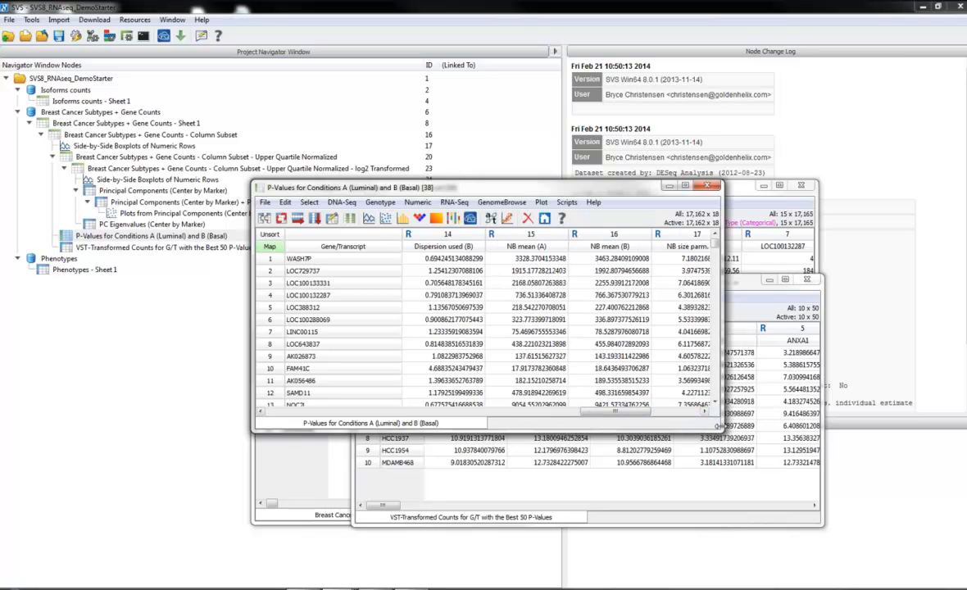
left_click_drag(718, 427, 899, 555)
left_click_drag(733, 538, 531, 534)
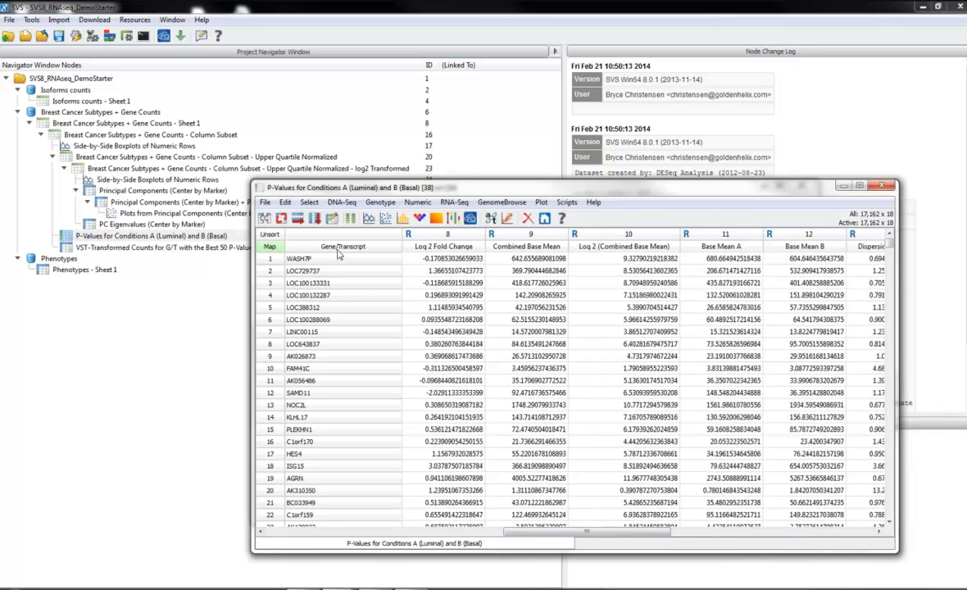
Sort the p-values spreadsheet by -Log 10 P-Value in descending order to view the most significant genes, and restore the unsorted order.
left_click(445, 534)
right_click(514, 246)
left_click(544, 266)
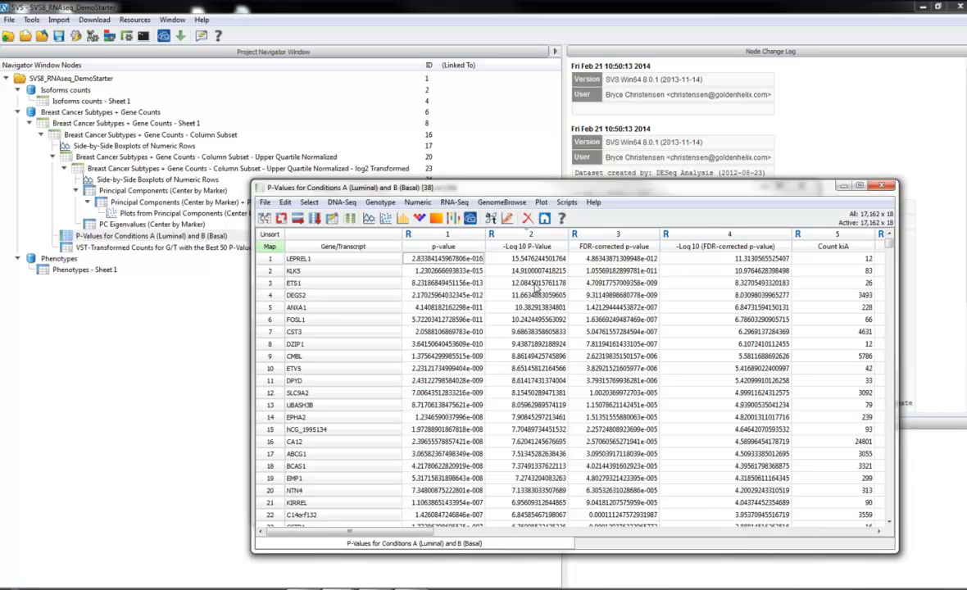
left_click(270, 237)
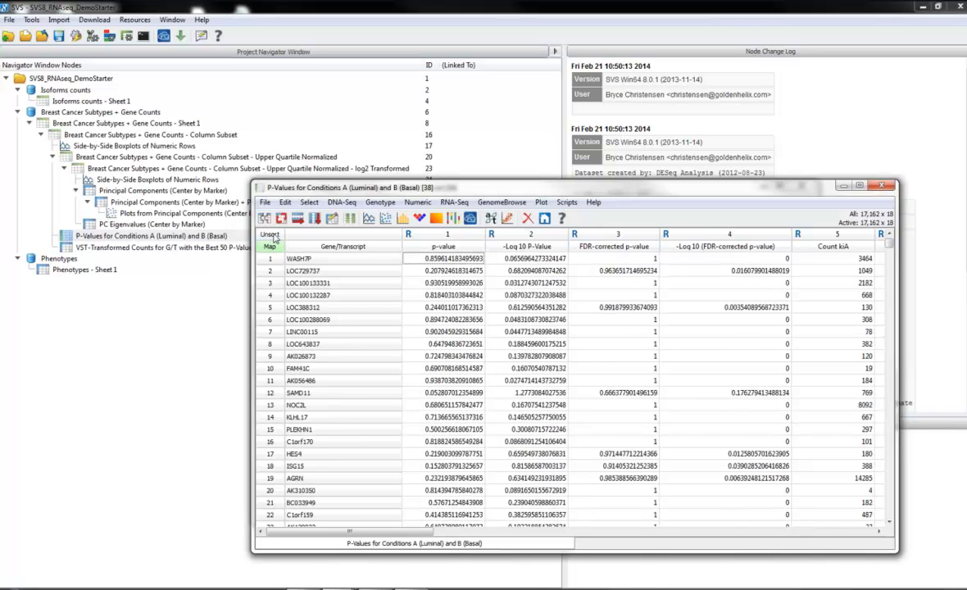
Create an XY scatter plot of -Log 10 P-Value against Log 2 Fold Change from the p-values spreadsheet.
left_click(384, 219)
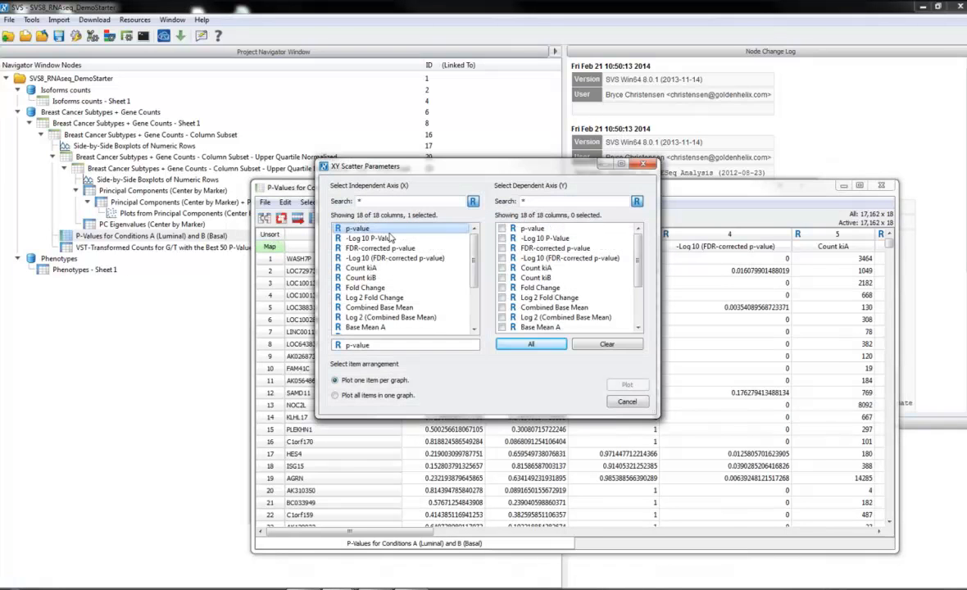
scroll(362, 324, "down", 2)
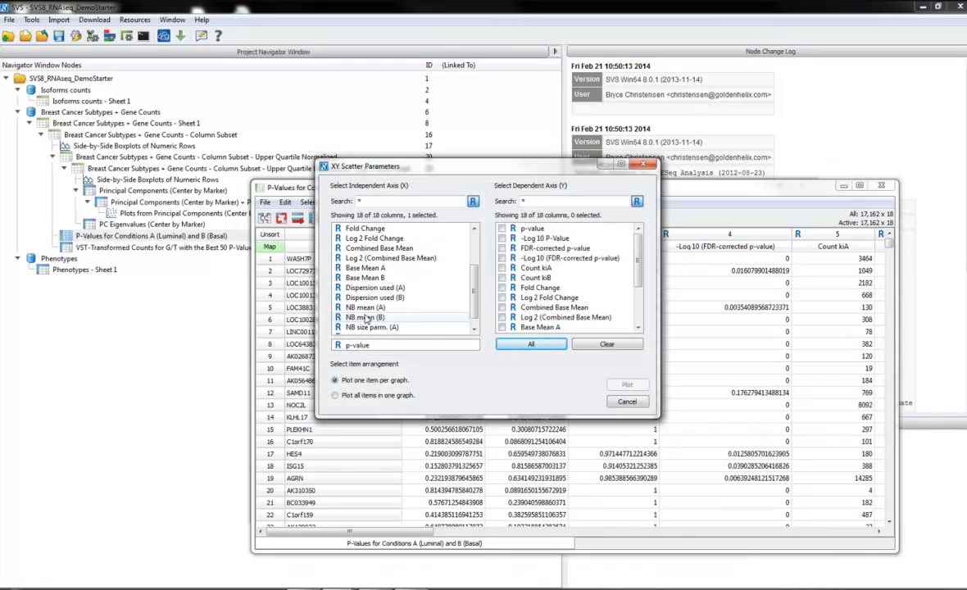
left_click(371, 237)
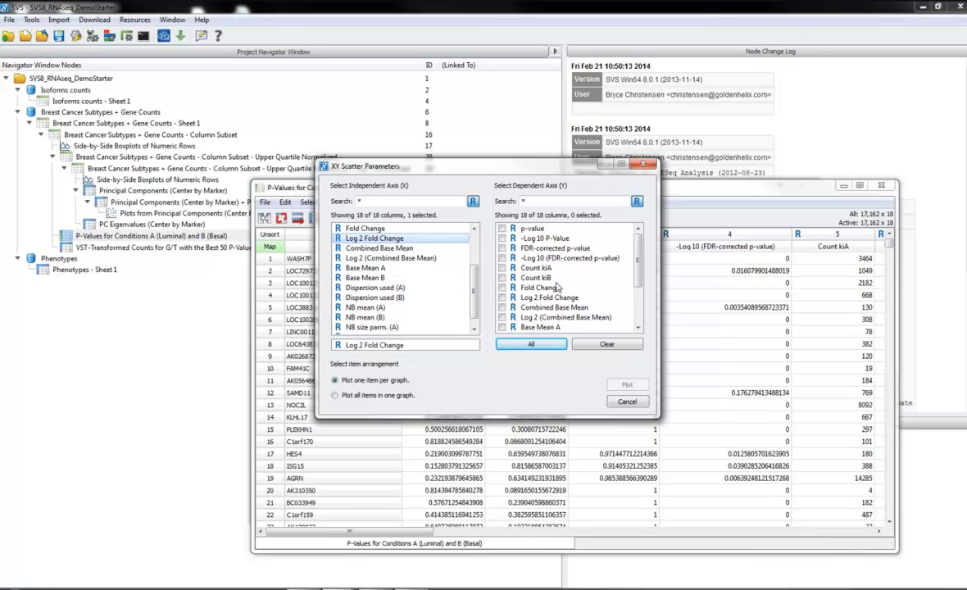
left_click(543, 238)
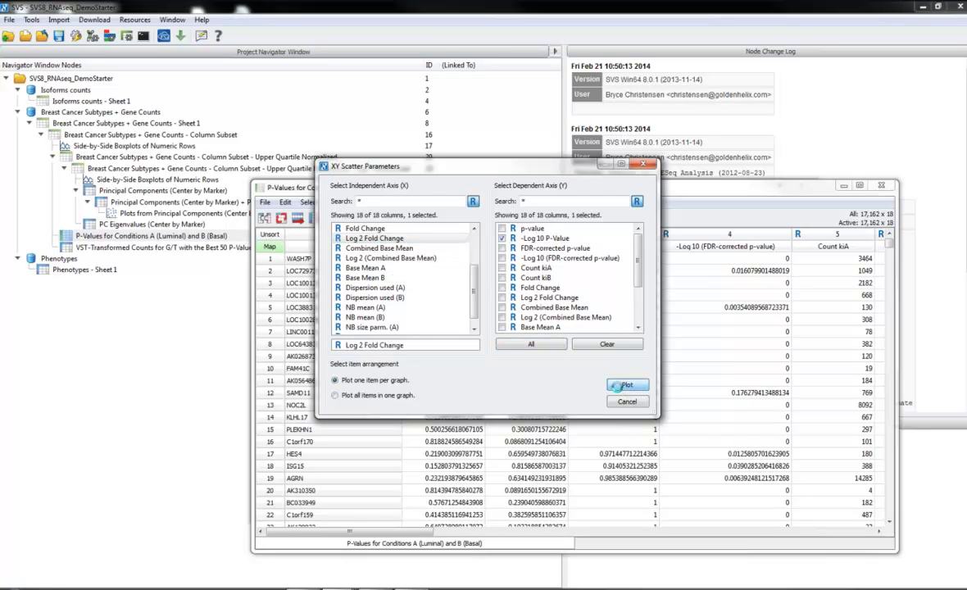
Generate the -Log 10 P-Value versus Log 2 Fold Change plot, enlarge it, inspect individual outlying points and close the plot window.
left_click(627, 384)
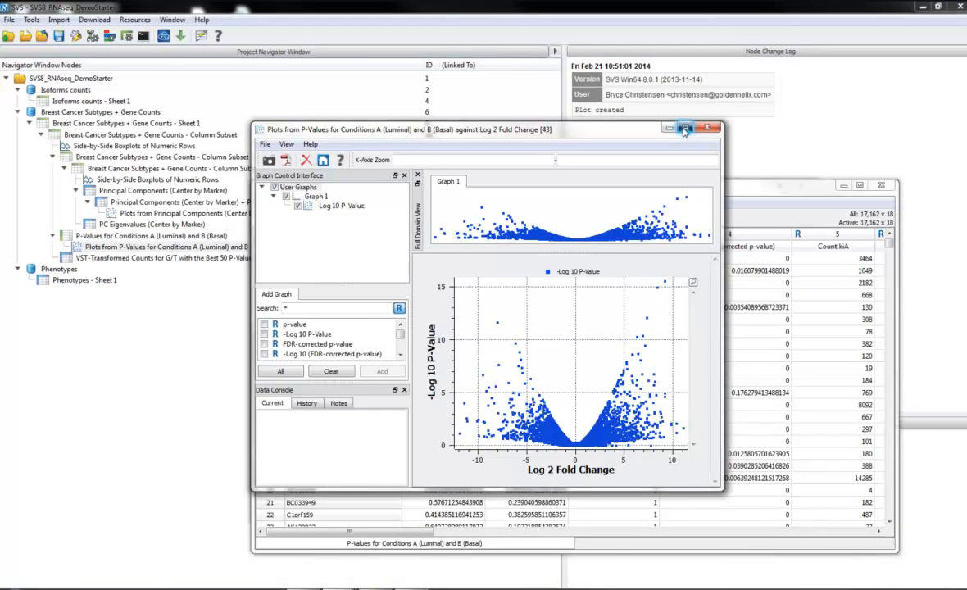
left_click(685, 127)
left_click(869, 163)
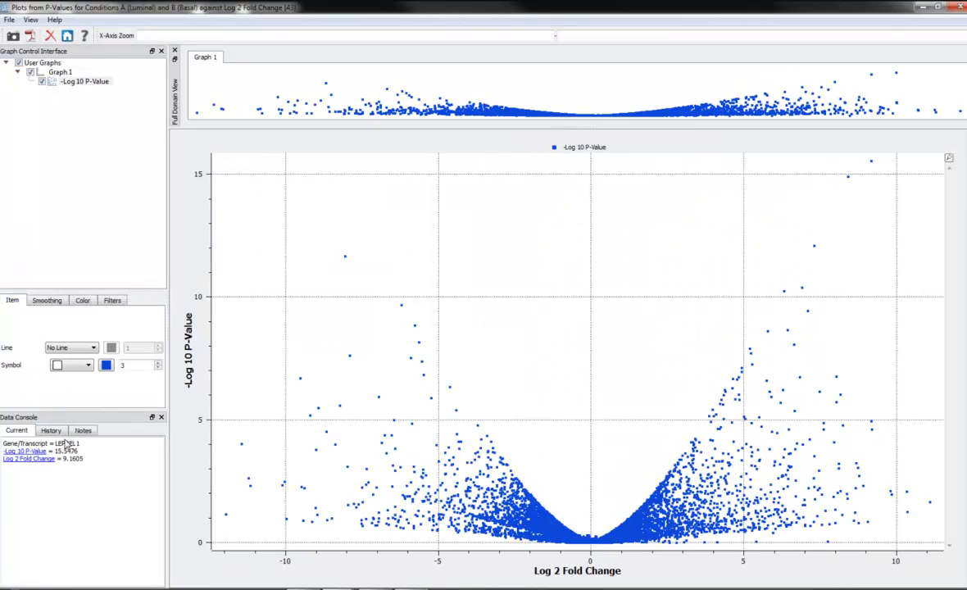
left_click(849, 177)
left_click(929, 502)
left_click(955, 9)
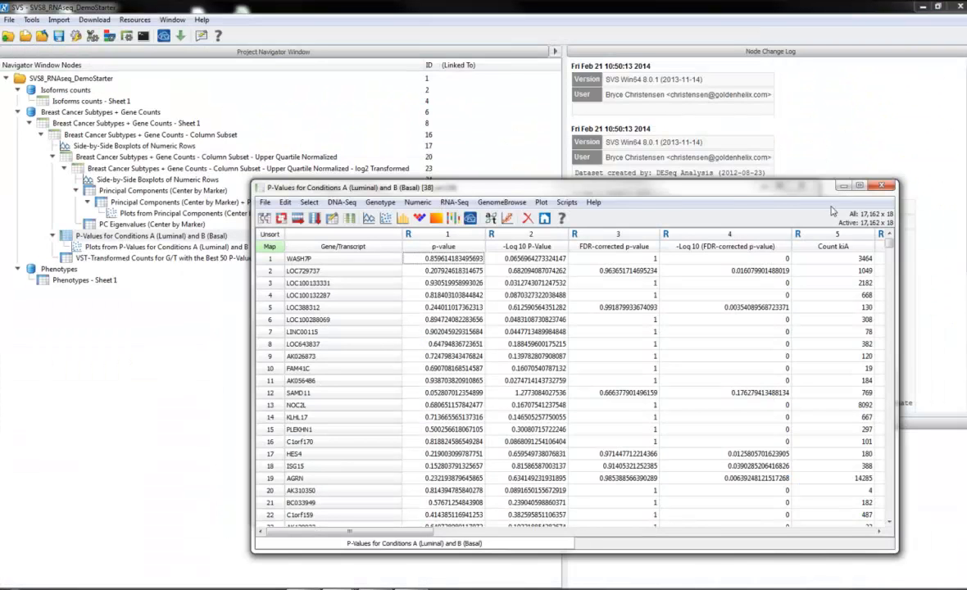
Plot the -Log 10 P-Value column of the p-values spreadsheet along the genome and focus on the LEPREL1 peak on chromosome 3.
right_click(531, 240)
left_click(551, 340)
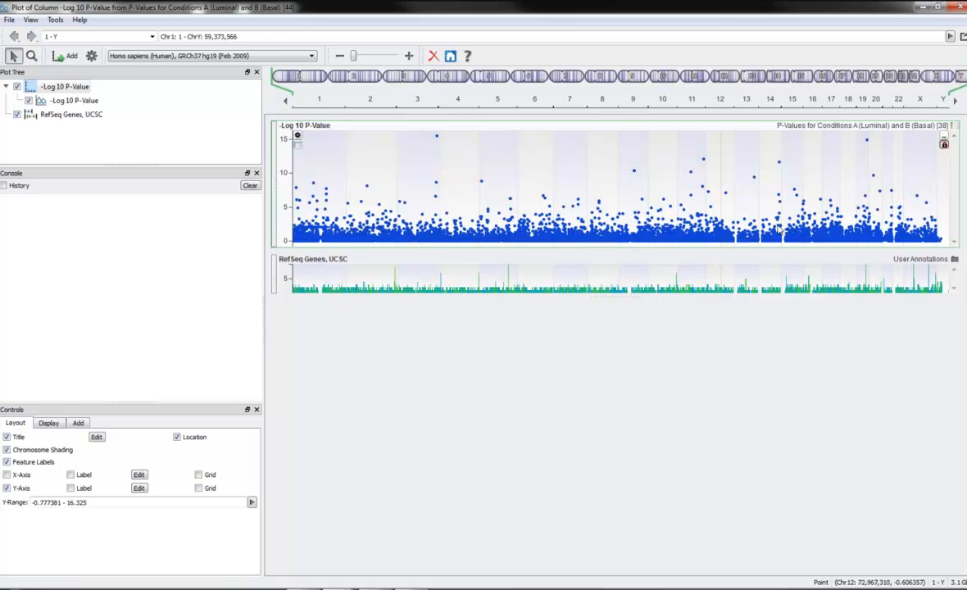
scroll(435, 151, "up", 5)
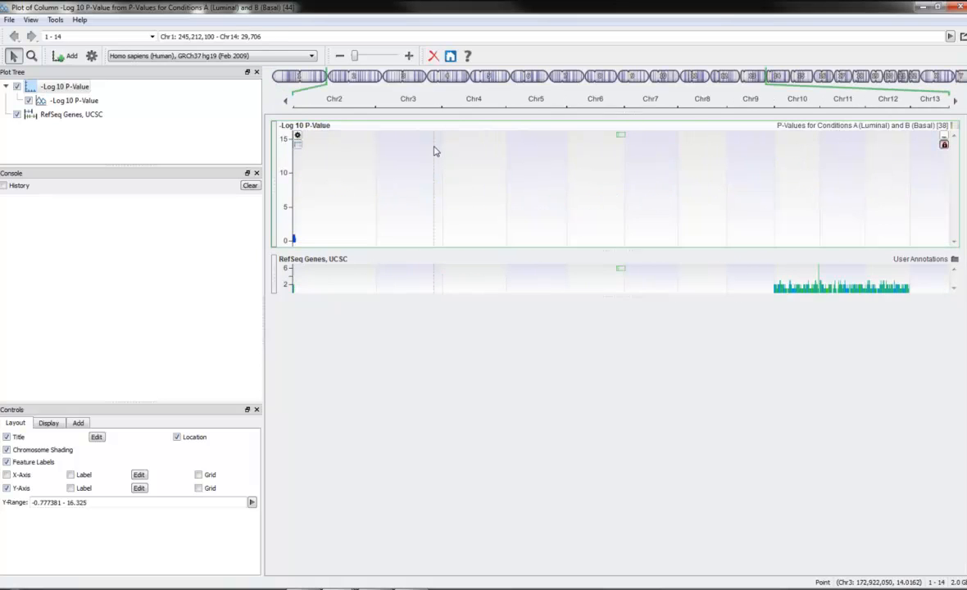
scroll(460, 153, "up", 5)
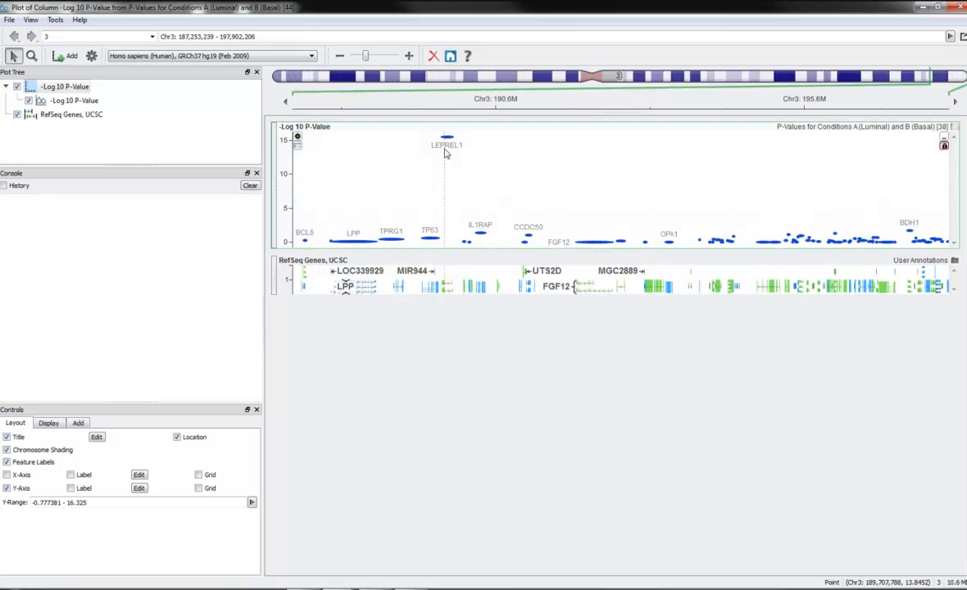
scroll(565, 173, "up", 4)
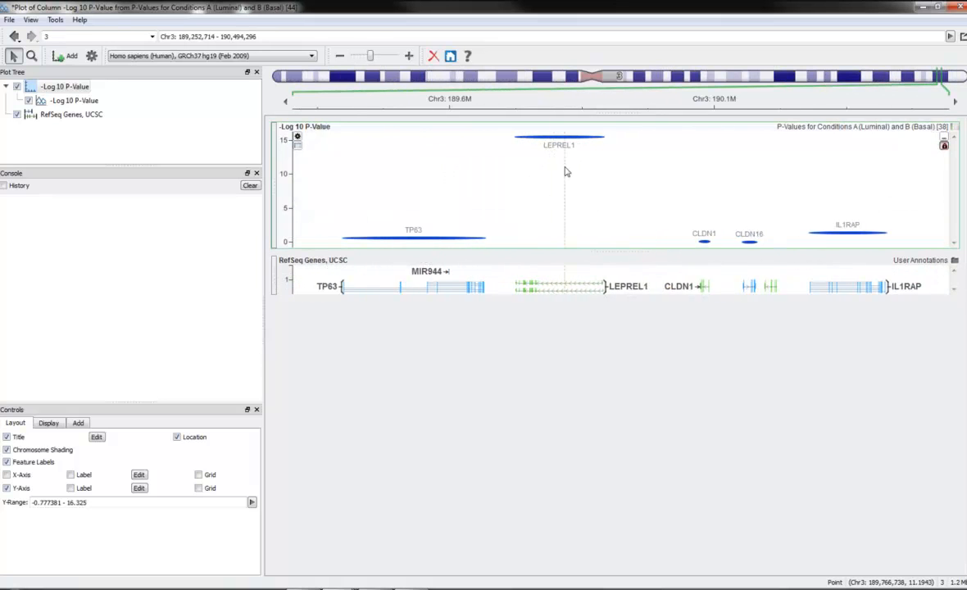
scroll(648, 177, "up", 1)
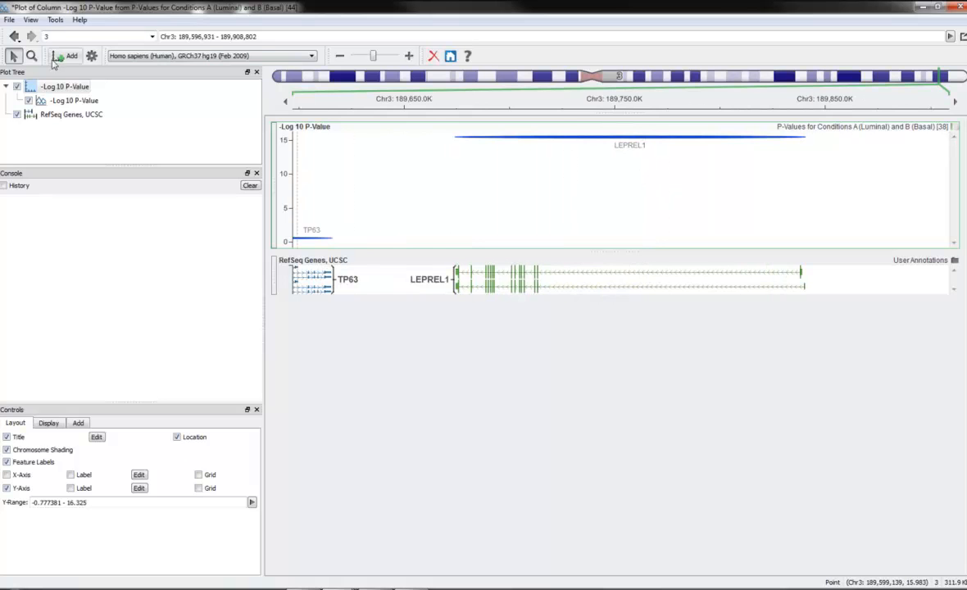
Add the heat map of the upper quartile normalized, log2 transformed gene counts to the genome plot.
left_click(58, 63)
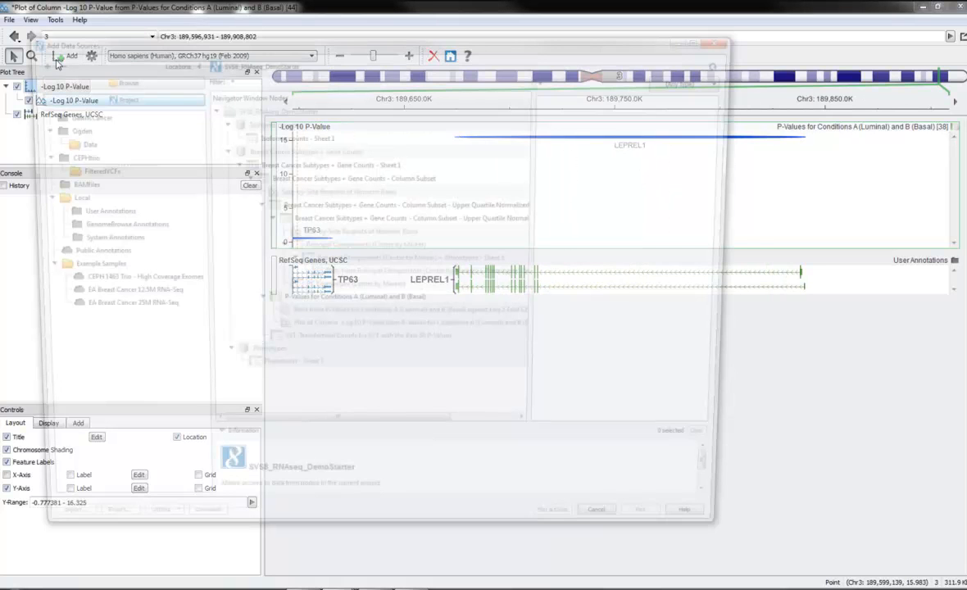
left_click(307, 220)
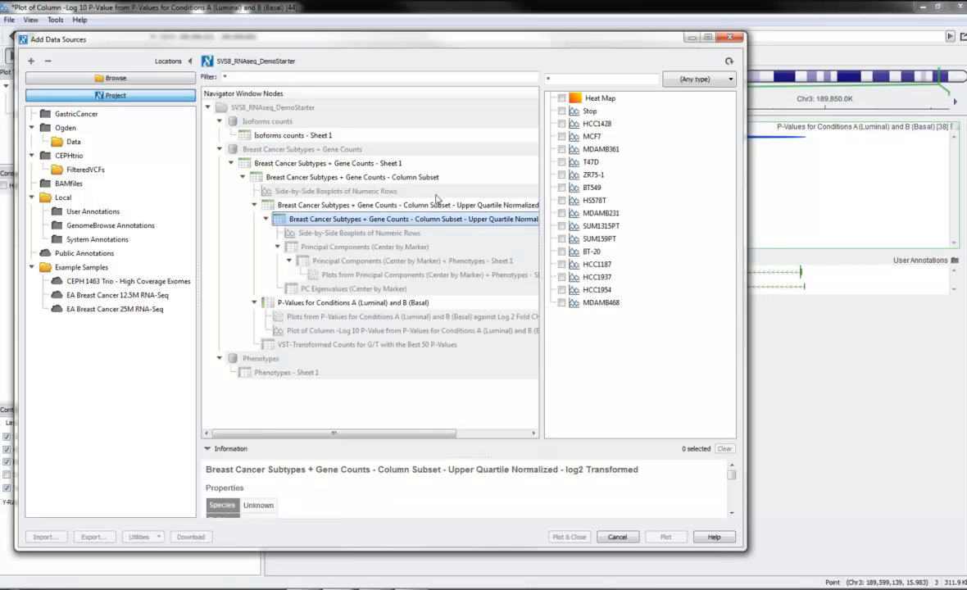
left_click(562, 98)
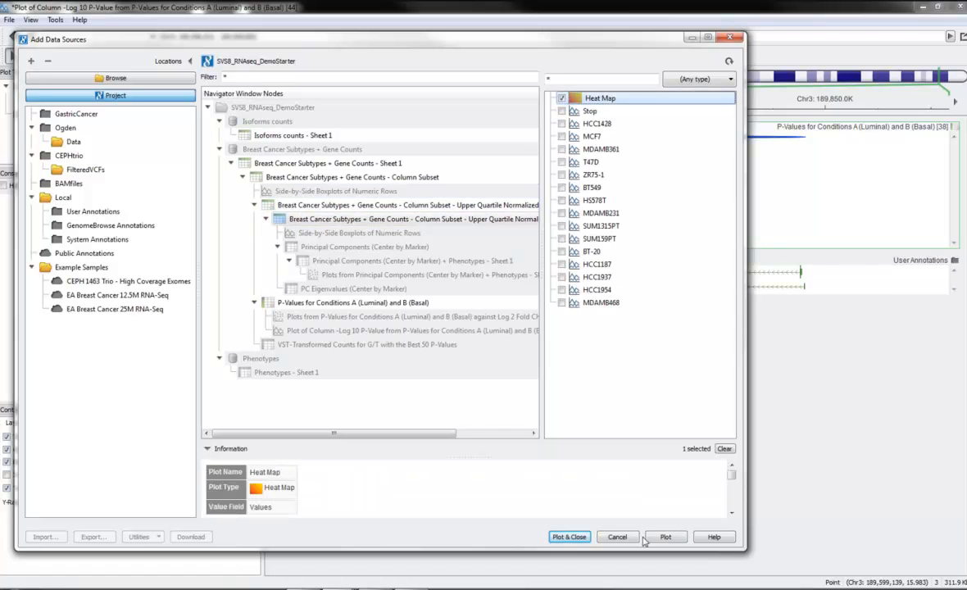
left_click(566, 538)
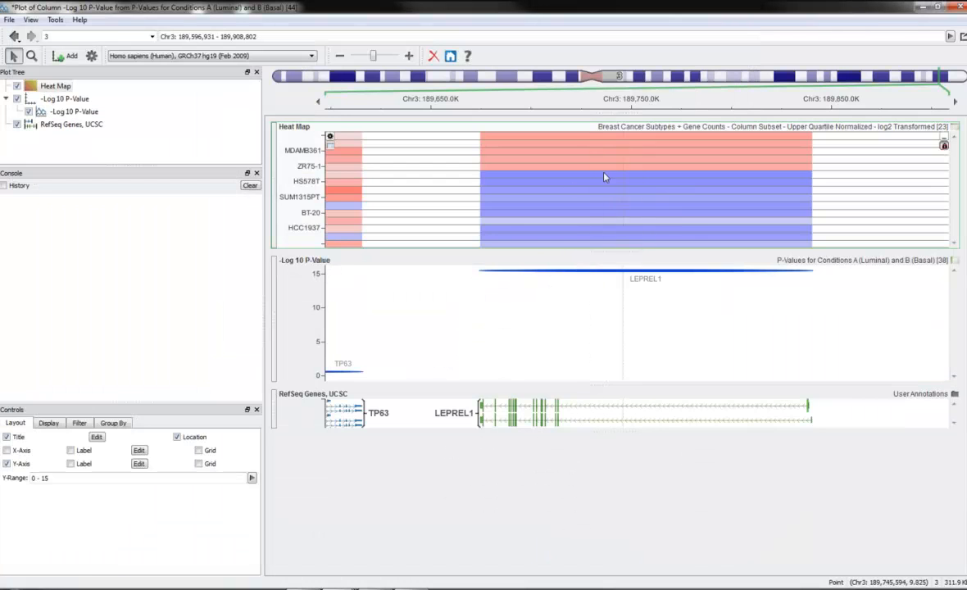
Group the heat map samples by Type and hide the Claudin group, leaving Luminal and Basal displayed.
left_click(113, 423)
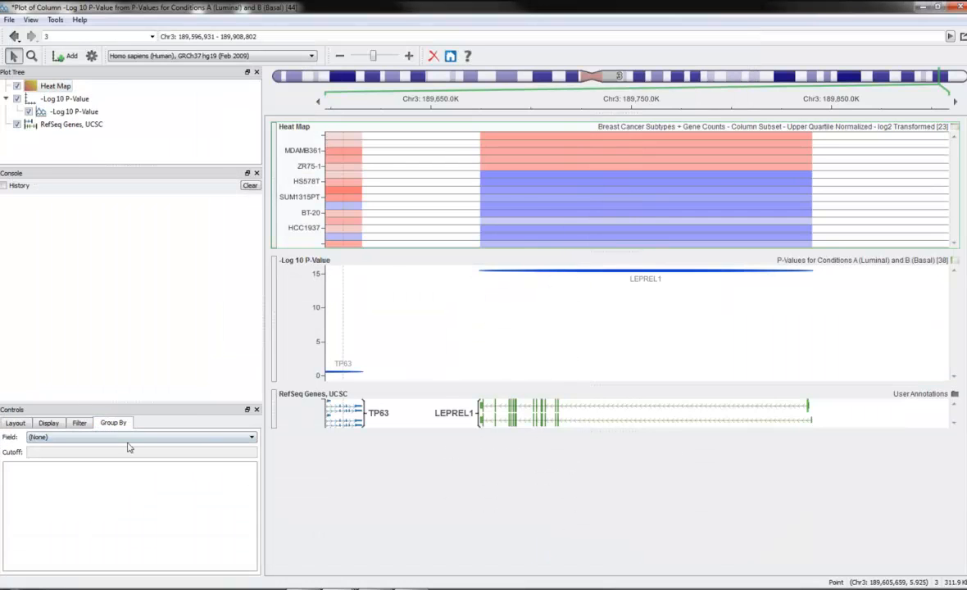
left_click(97, 440)
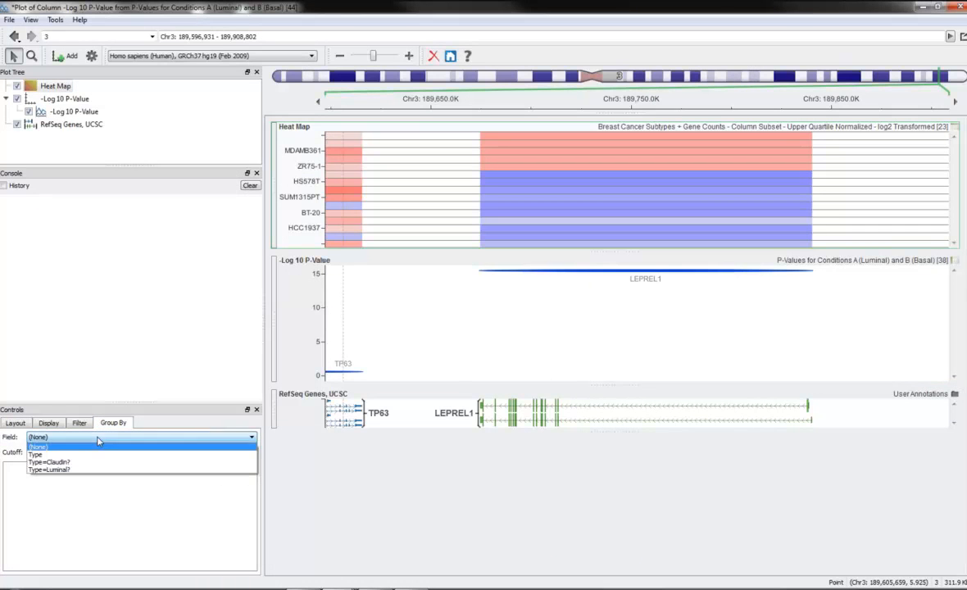
left_click(37, 453)
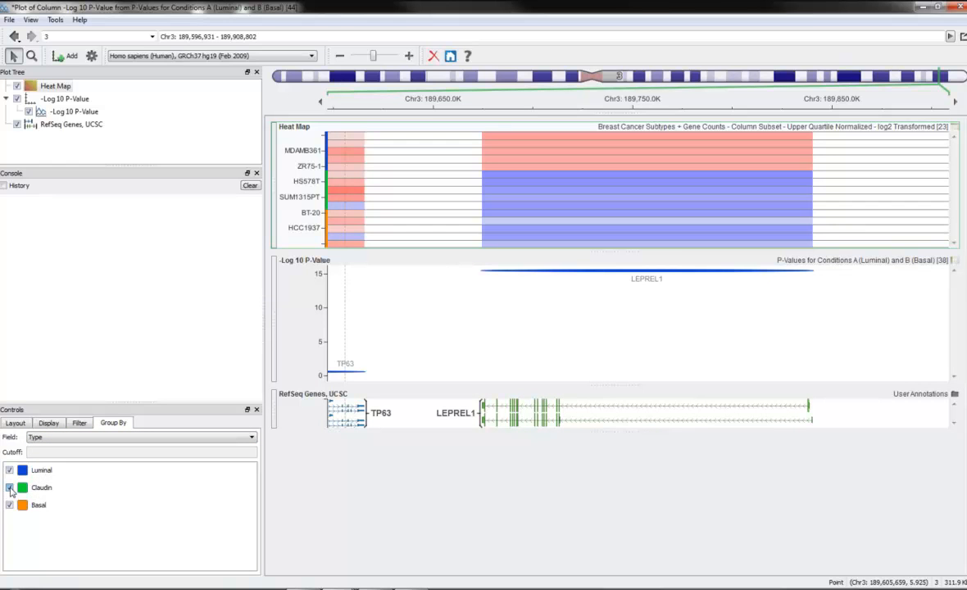
left_click(10, 488)
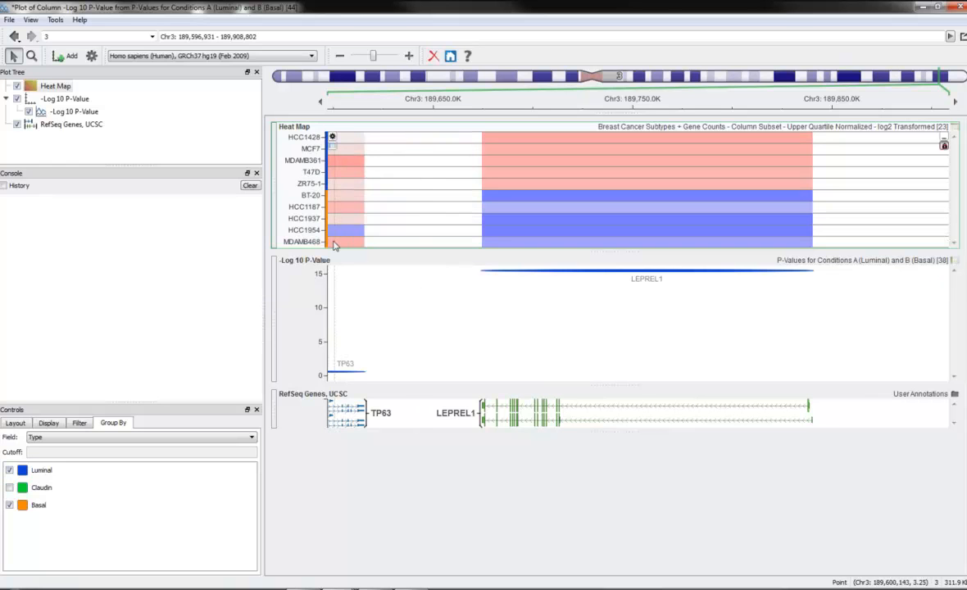
Center the LEPREL1 region in the genome plot and inspect the BT-20 sample's heat map value for the gene.
left_click_drag(601, 176, 538, 178)
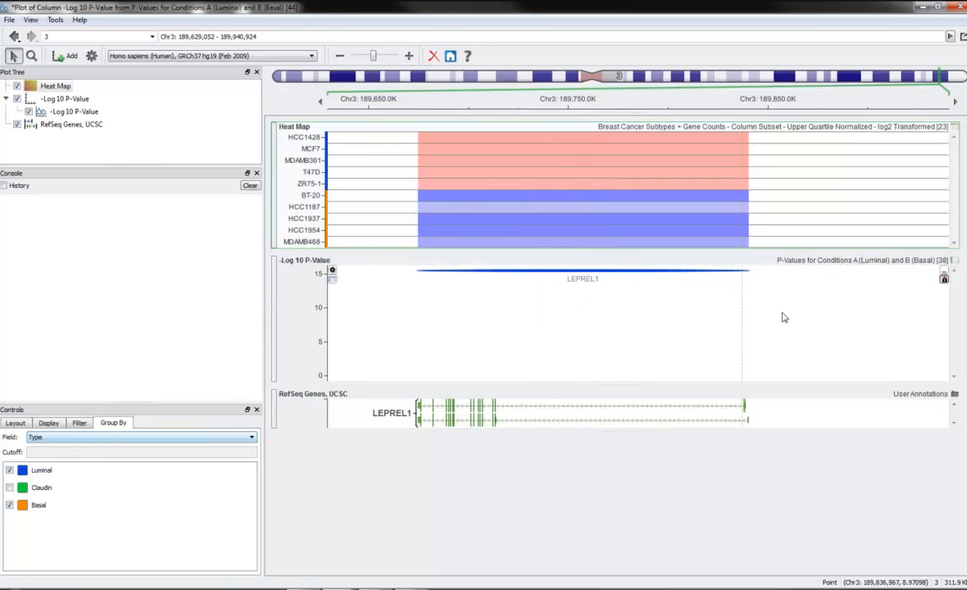
scroll(541, 412, "up", 1)
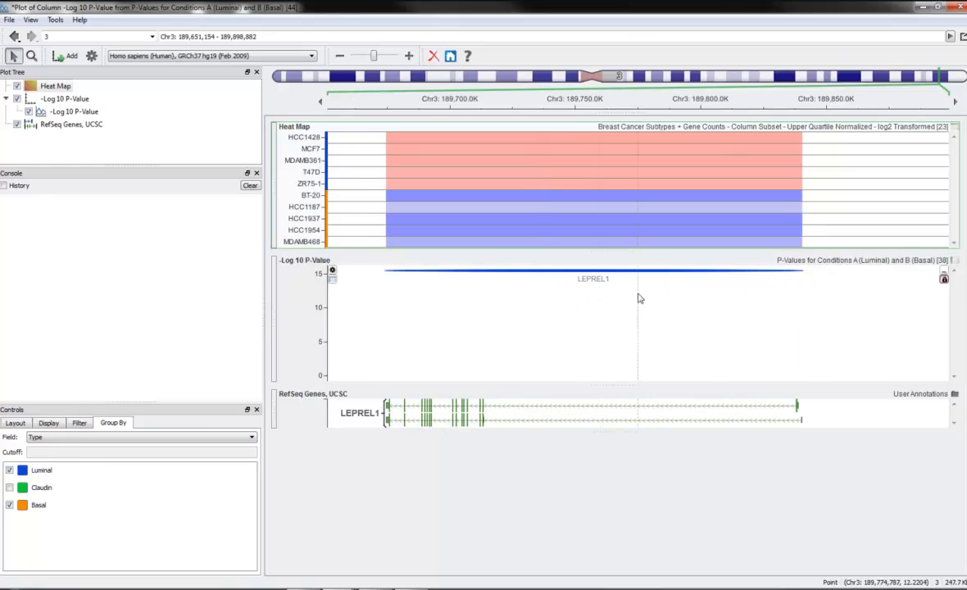
scroll(624, 204, "down", 1)
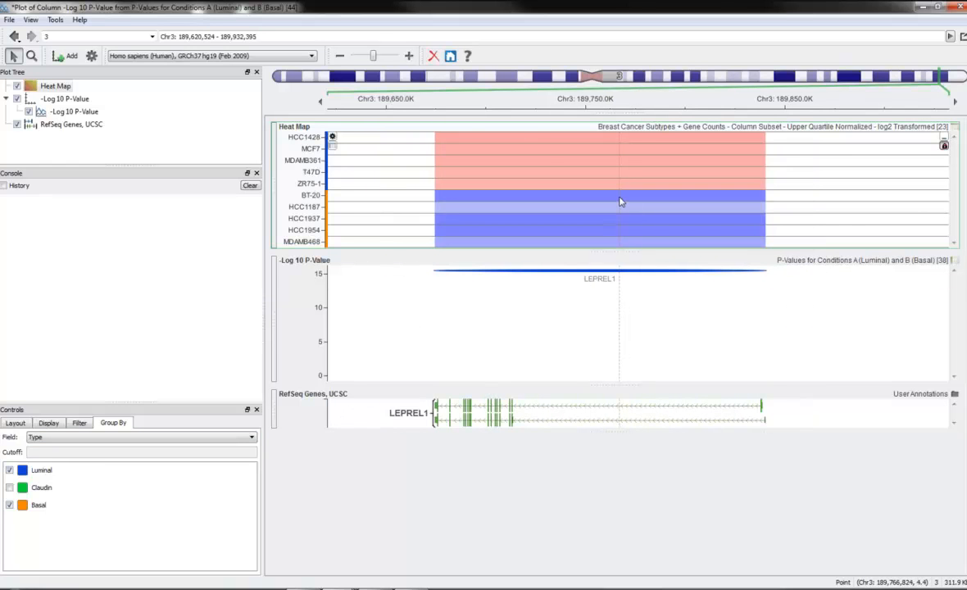
left_click(622, 201)
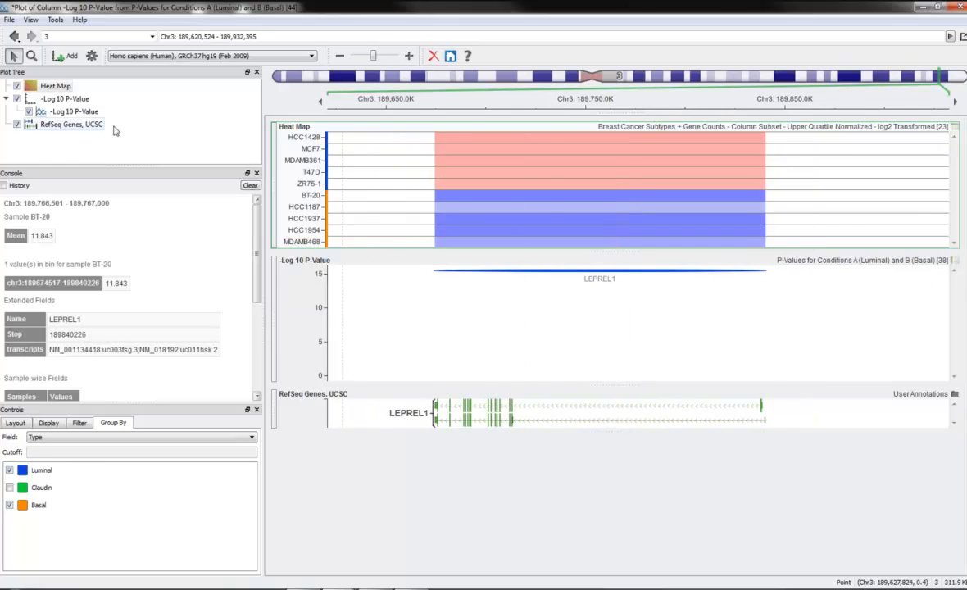
Add the user annotation tracks RefSeq Genes with Summary, OMIM Genes, and dbNSFP Gene Annotation with Entrez Gene Coordinates v2.0 to the genome plot.
left_click(59, 57)
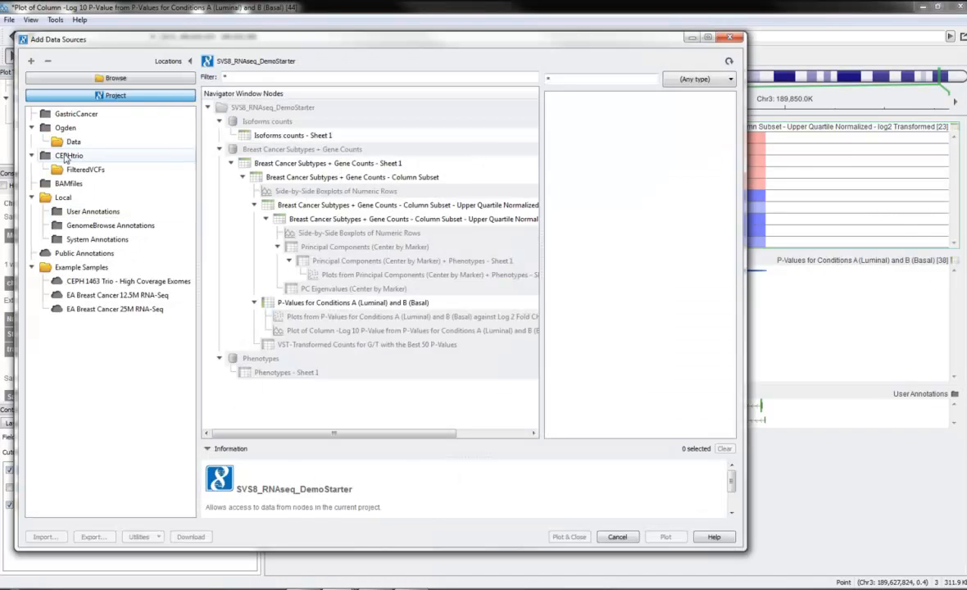
left_click(74, 213)
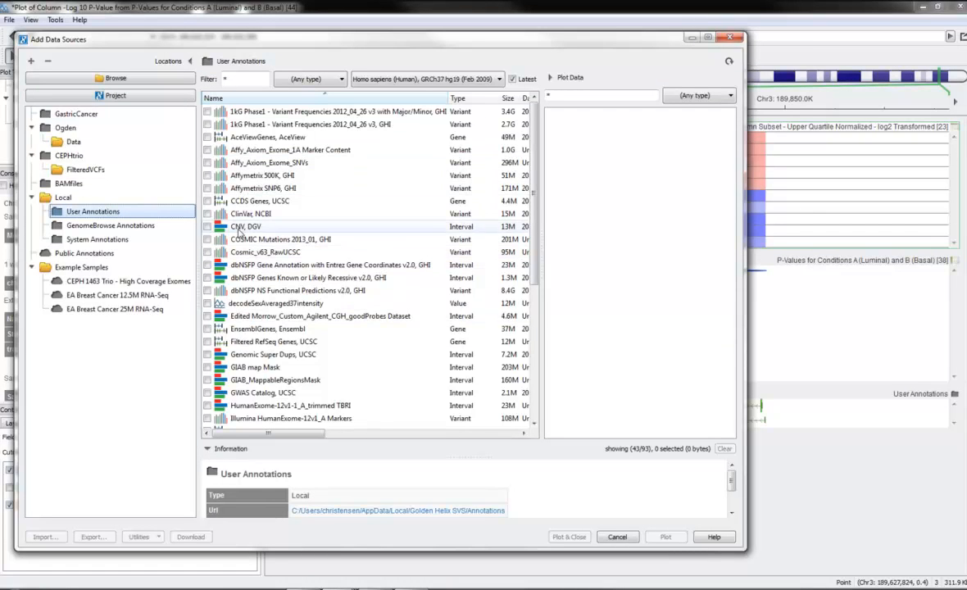
scroll(235, 232, "down", 5)
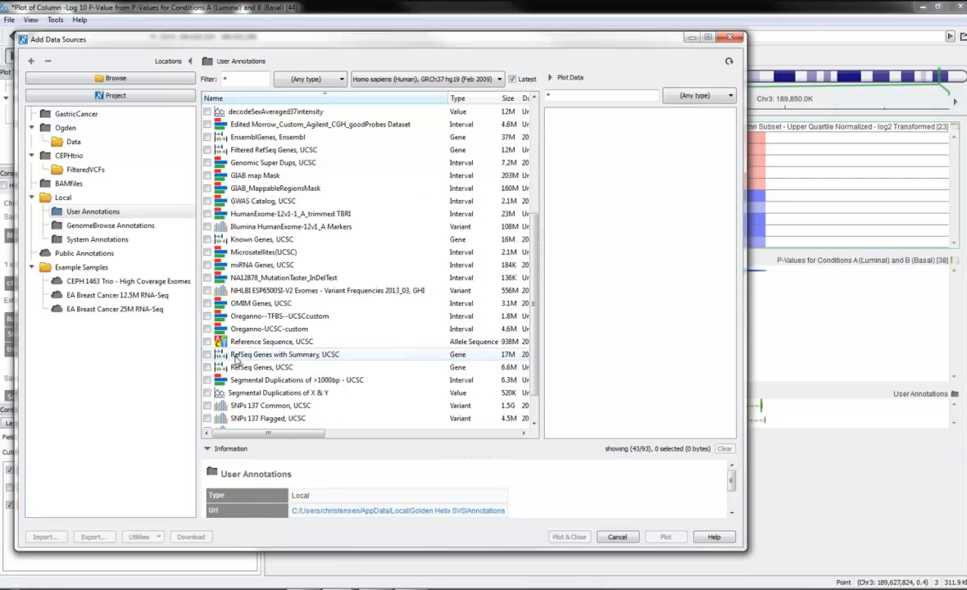
left_click(233, 355)
scroll(236, 345, "down", 1)
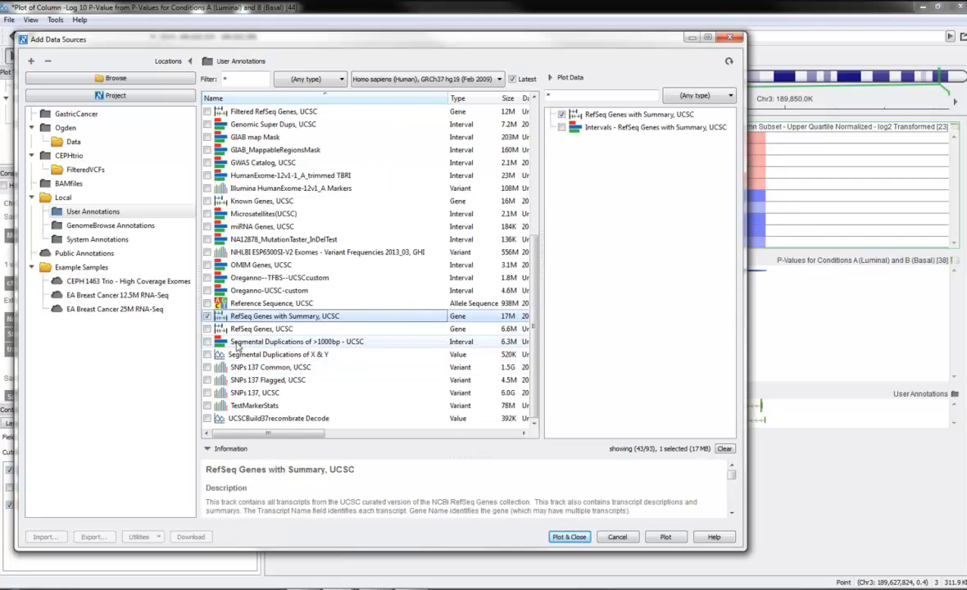
left_click(246, 264)
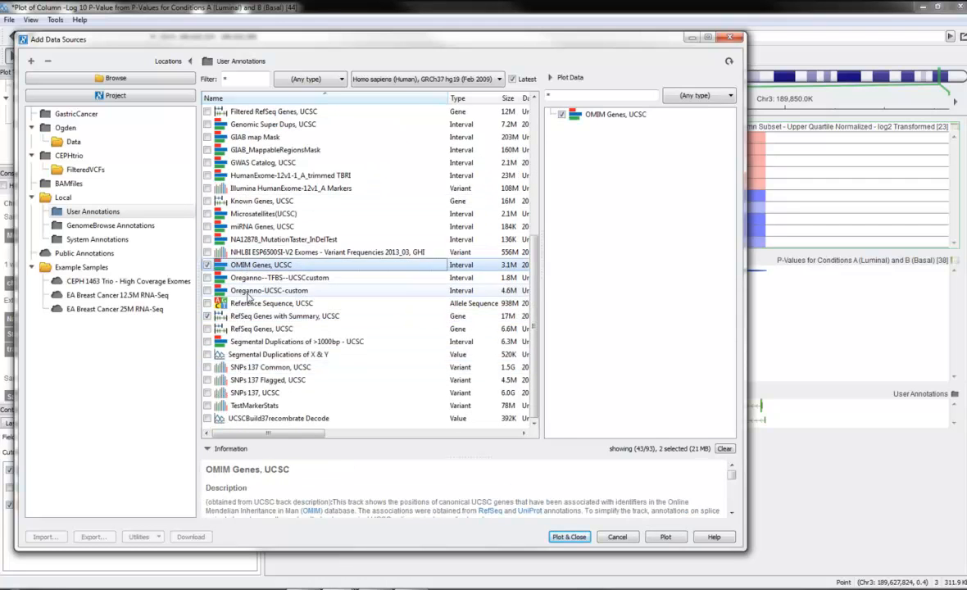
scroll(250, 279, "up", 4)
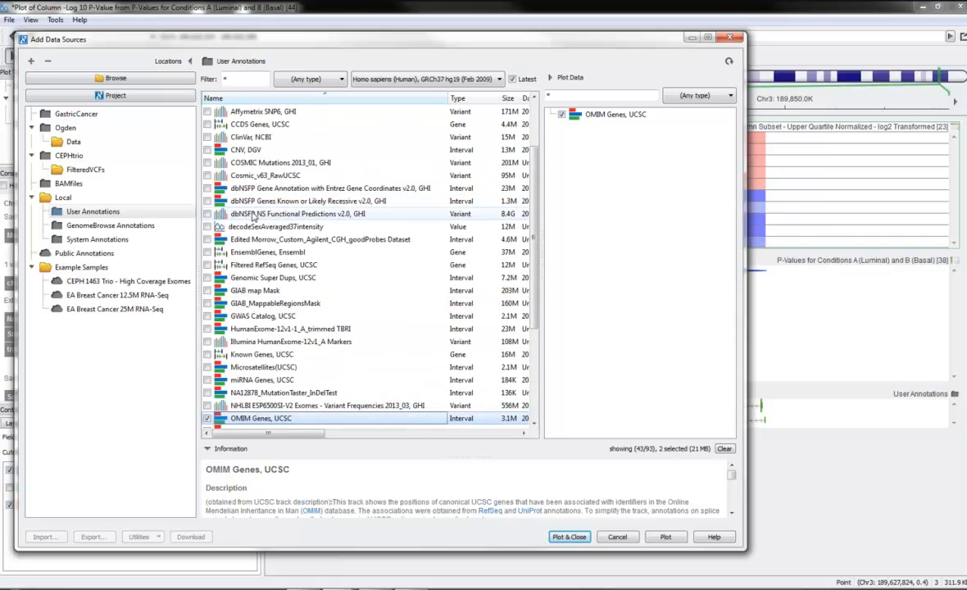
left_click(242, 188)
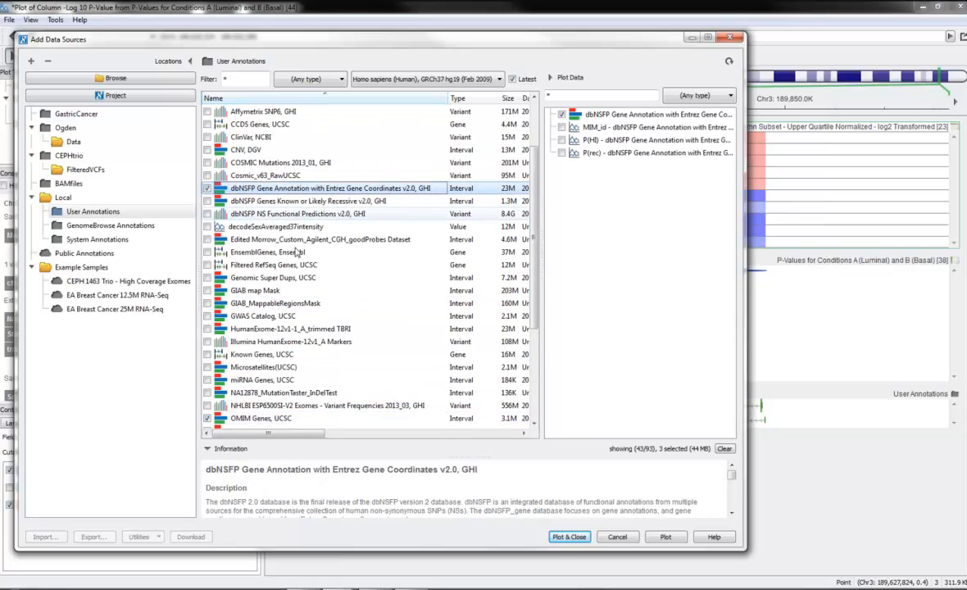
left_click(571, 538)
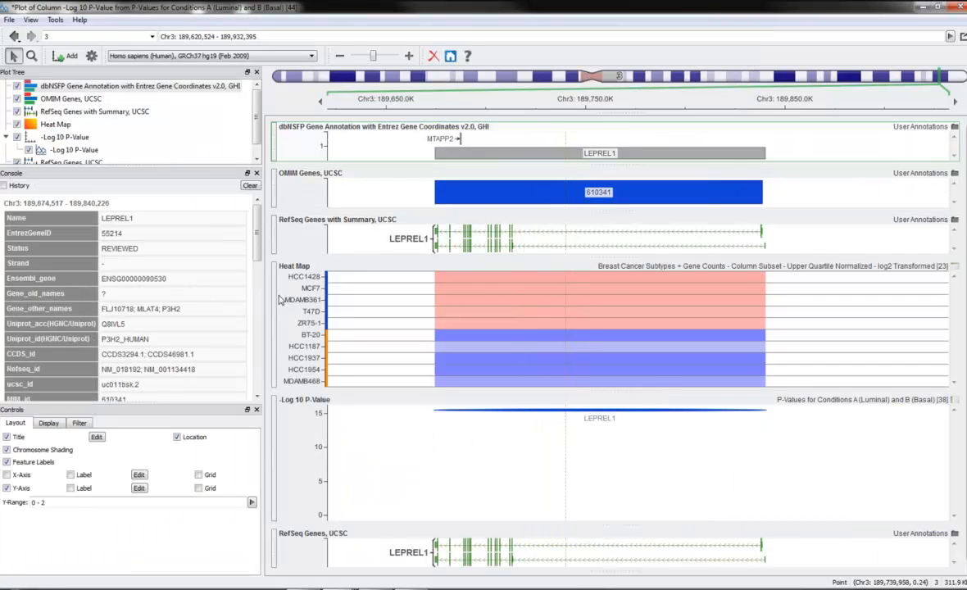
Read through the dbNSFP annotation details for LEPREL1, including its function, disease and expression descriptions.
left_click_drag(256, 225, 259, 285)
scroll(129, 235, "down", 3)
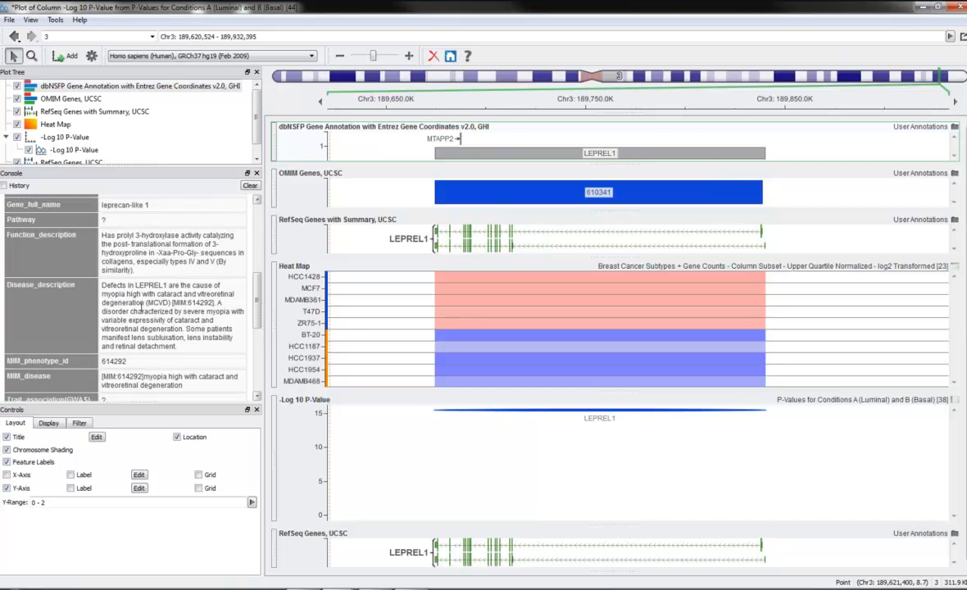
scroll(167, 313, "down", 3)
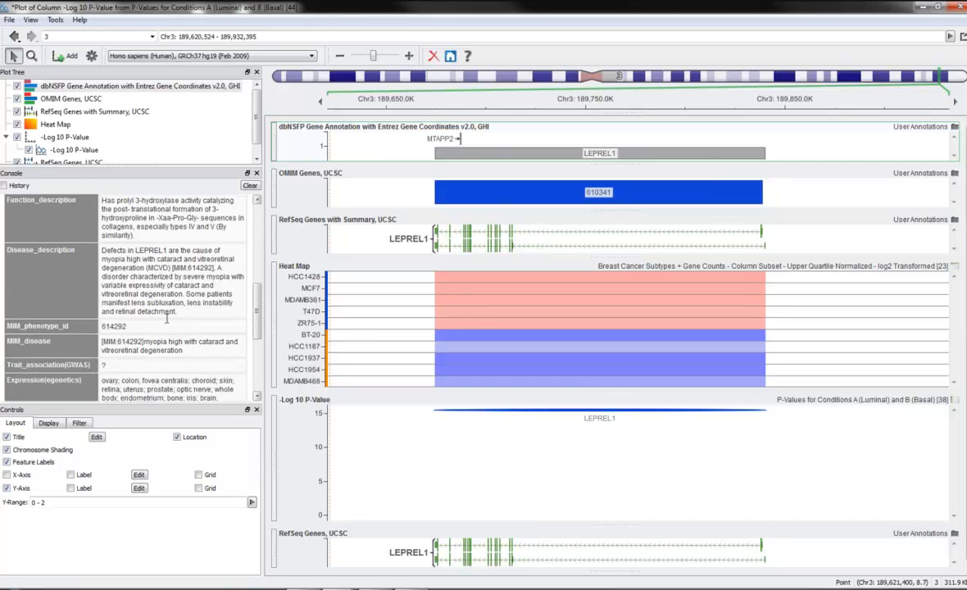
scroll(163, 326, "down", 1)
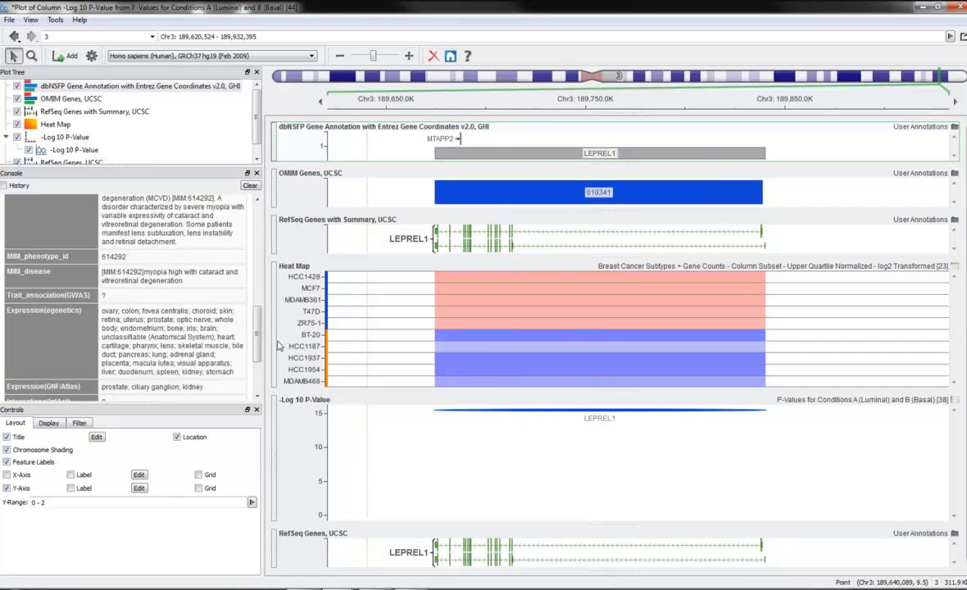
left_click_drag(258, 331, 259, 201)
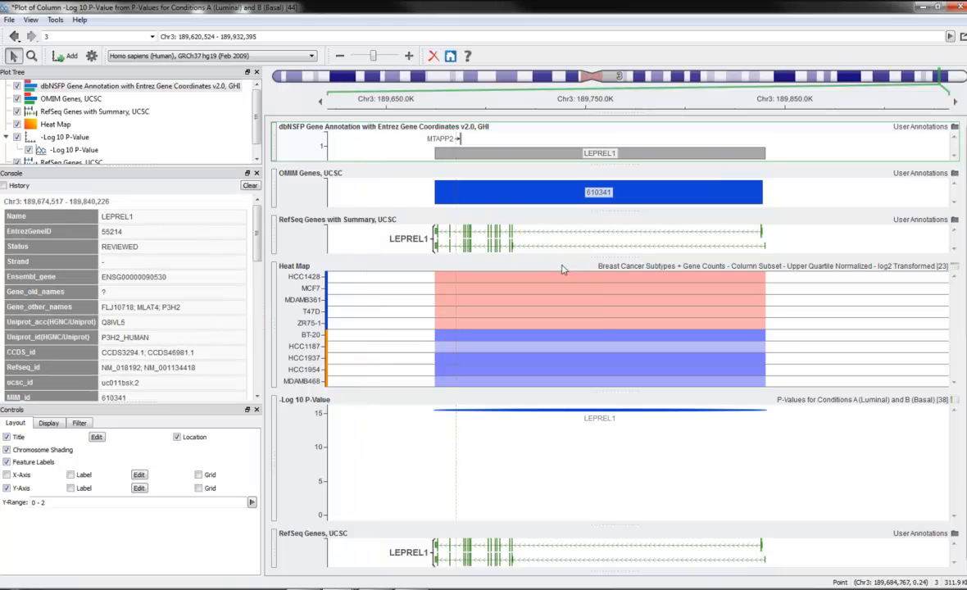
Look up LEPREL1 in the COSMIC database from its RefSeq Genes with Summary record, and close the web page.
left_click(600, 251)
left_click(16, 223)
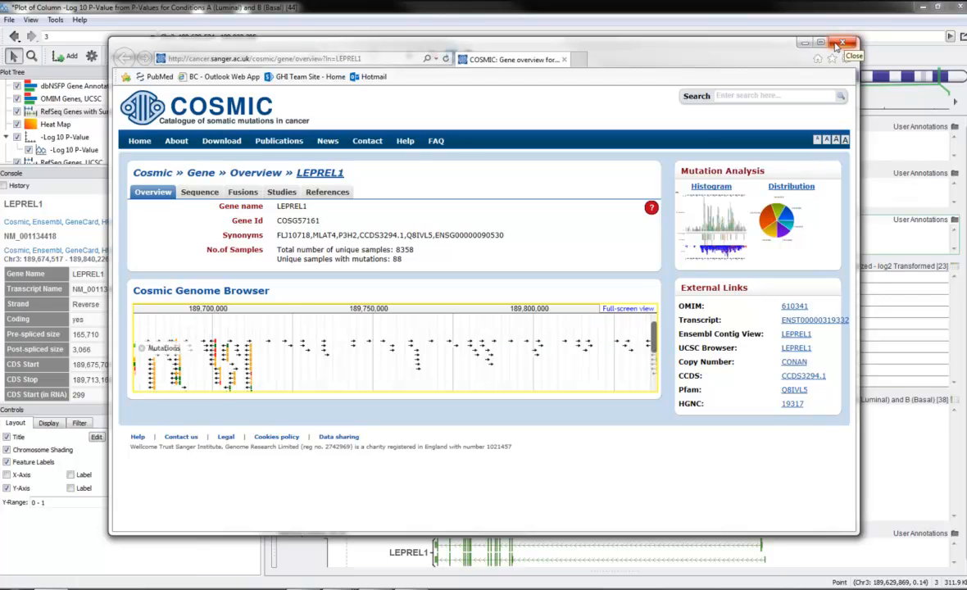
left_click(841, 43)
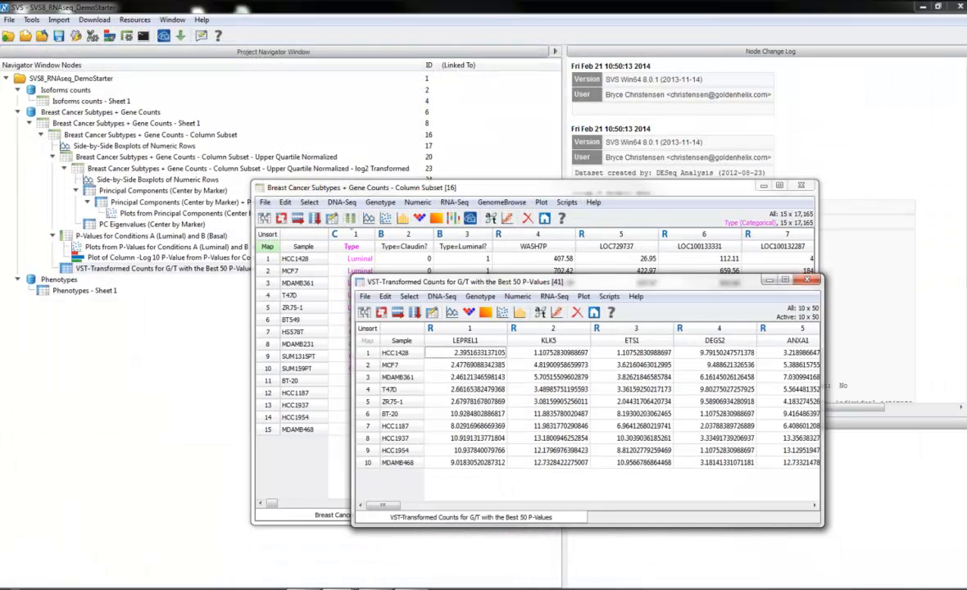
Create dendrograms and a heat map from the VST-transformed counts for the 50 best p-values, and return to the project navigator.
mouse_move(375, 588)
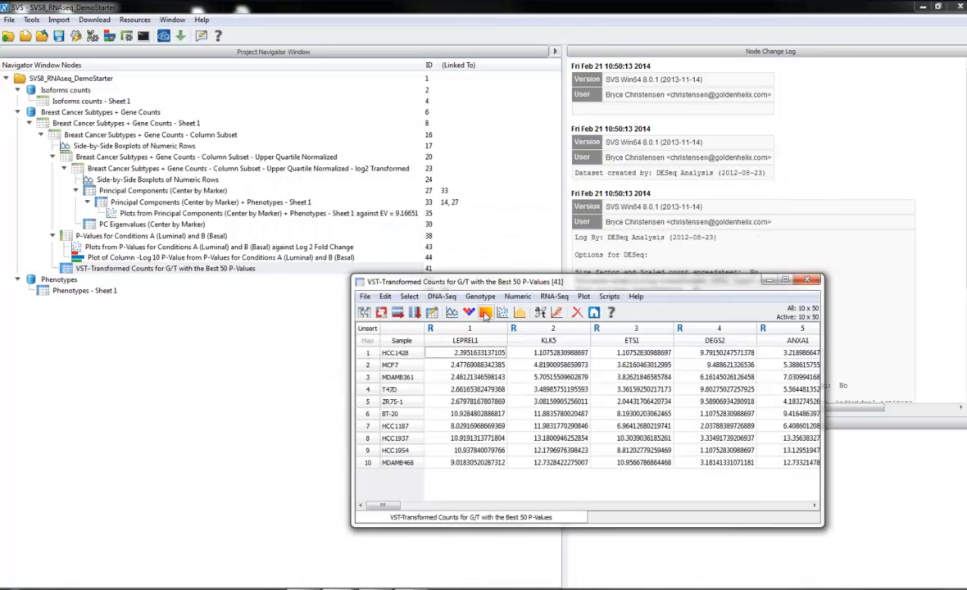
left_click(554, 295)
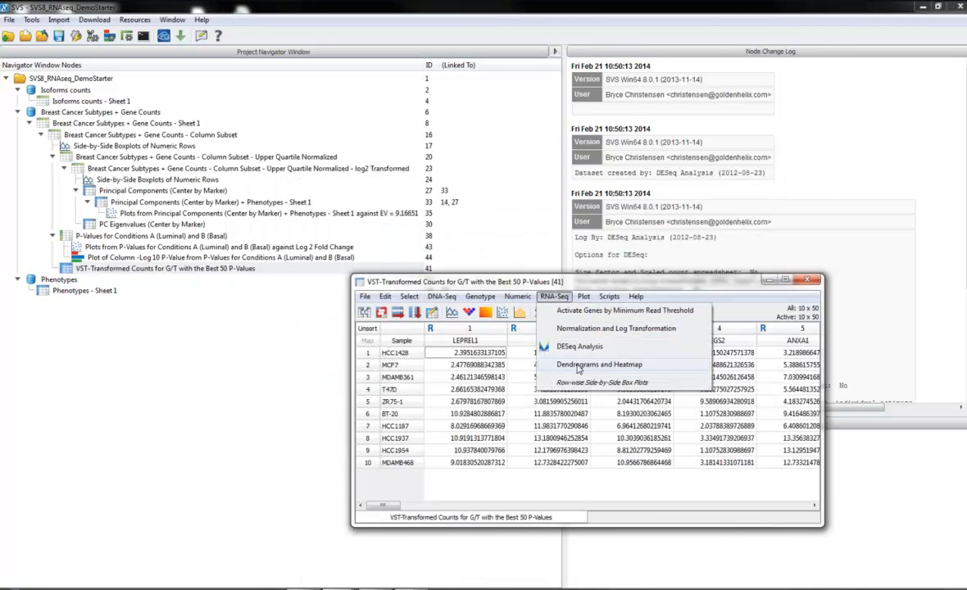
left_click(577, 368)
left_click(477, 335)
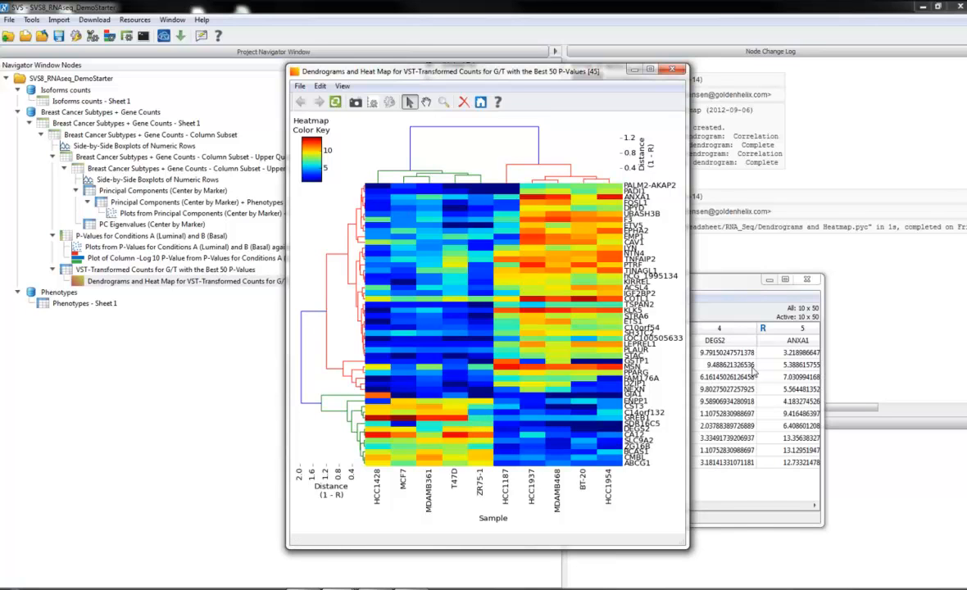
left_click(592, 8)
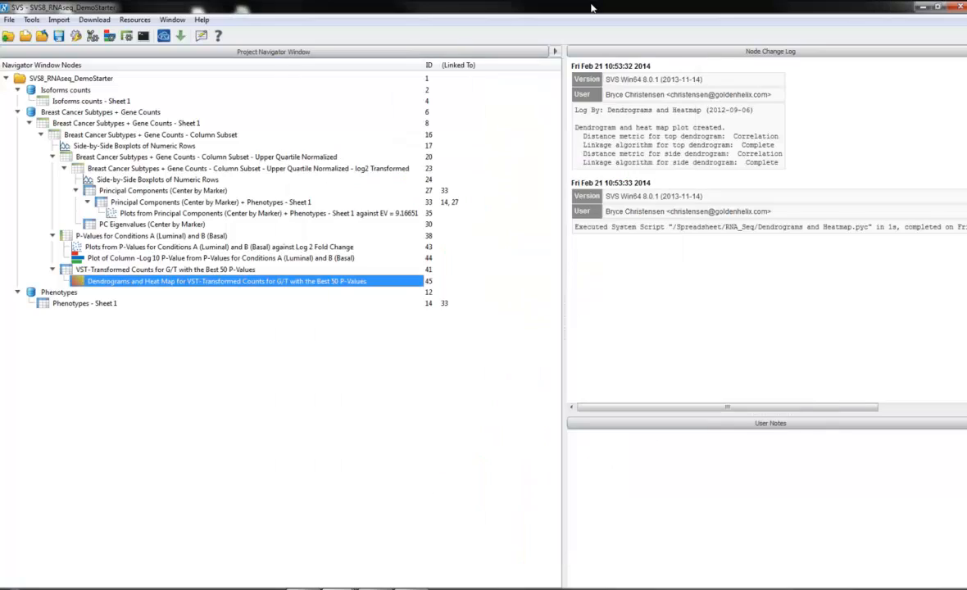